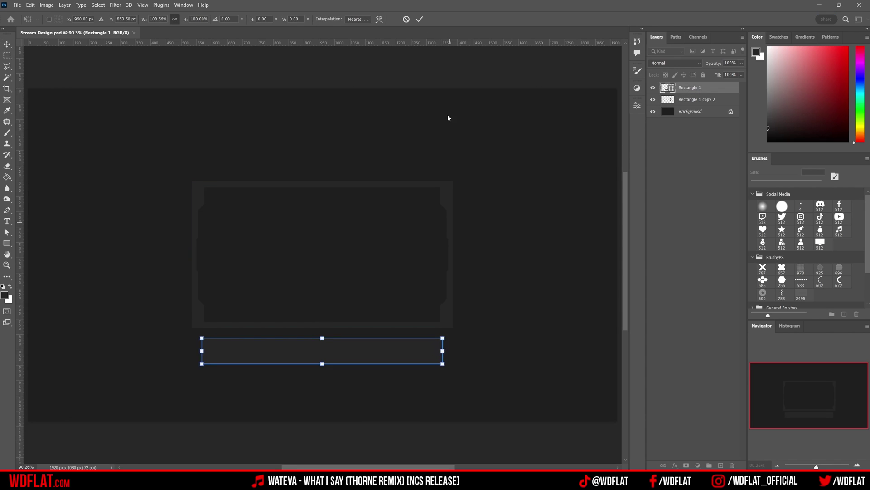
- Select part of the bottom bar and give the frame layer a Gradient Overlay
{"action": "key", "text": "m"}
{"action": "left_click_drag", "start_coordinate": [474, 378], "coordinate": [319, 319]}
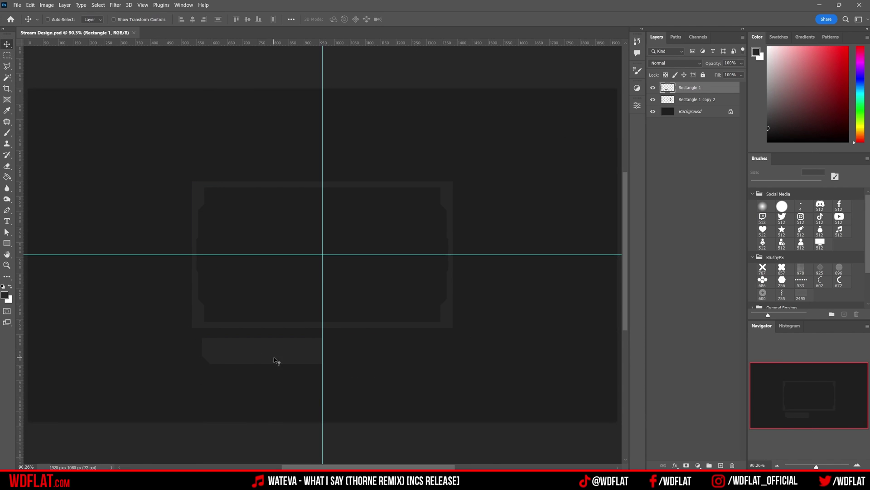
{"action": "double_click", "coordinate": [737, 102]}
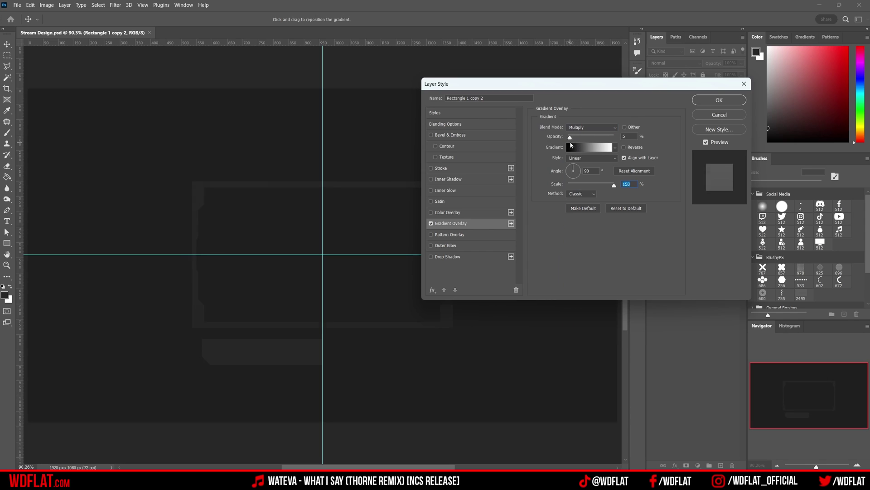
{"action": "left_click", "coordinate": [446, 190]}
{"action": "key", "text": "Return"}
- Add a new layer clipped to the frame for soft-brush shading
{"action": "key", "text": "ctrl+shift+alt+n"}
{"action": "key", "text": "ctrl+alt+g"}
{"action": "key", "text": "b"}
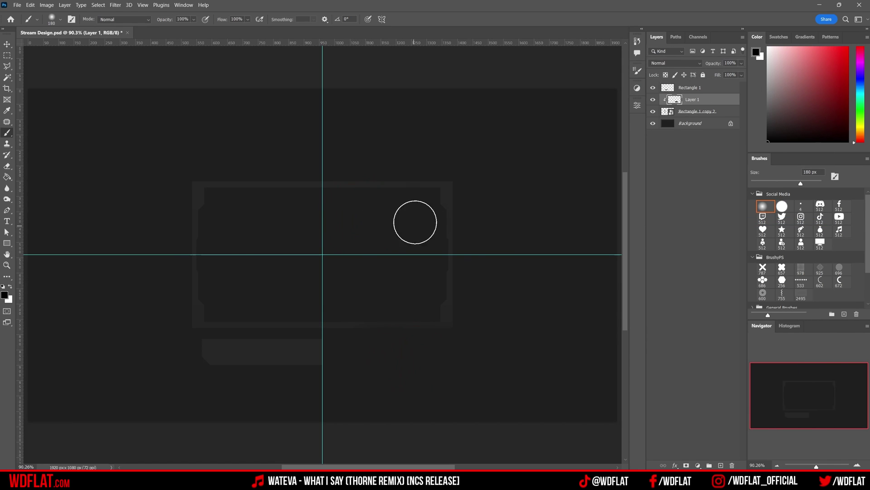
- Fill the Background near-black and hide the guides
{"action": "key", "text": "d"}
{"action": "key", "text": "alt+BackSpace"}
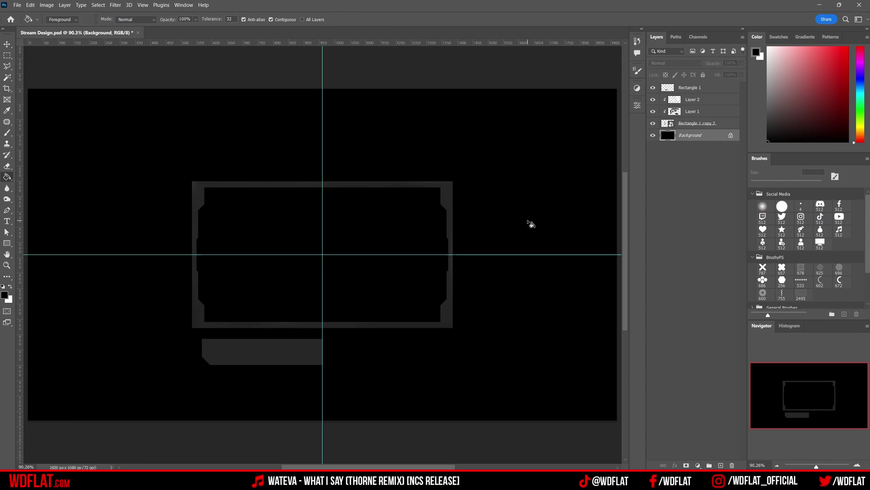
{"action": "key", "text": "ctrl+semicolon"}
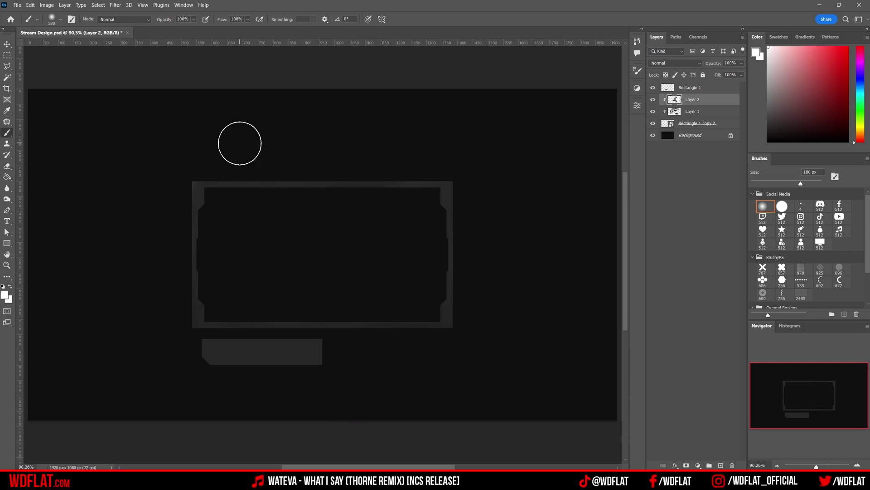
{"action": "left_click", "coordinate": [730, 63]}
{"action": "type", "text": "50"}
- Group the frame and its painted layers, naming the group Border
{"action": "key", "text": "ctrl+g"}
{"action": "key", "text": "v"}
{"action": "double_click", "coordinate": [680, 98]}
{"action": "type", "text": "Border"}
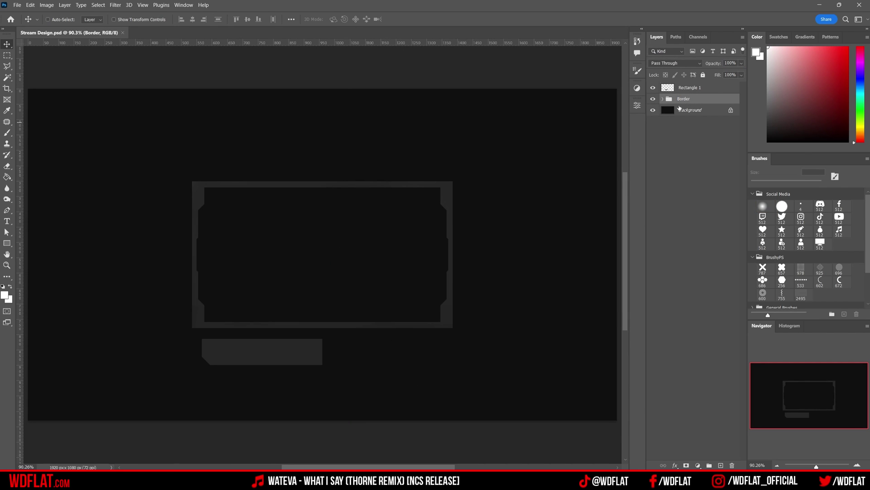
{"action": "double_click", "coordinate": [712, 87]}
- Apply a layer style to the bottom bar and add clipped shading layers
{"action": "left_click", "coordinate": [467, 224]}
{"action": "key", "text": "Return"}
{"action": "key", "text": "ctrl+shift+alt+n"}
{"action": "key", "text": "ctrl+alt+g"}
{"action": "key", "text": "b"}
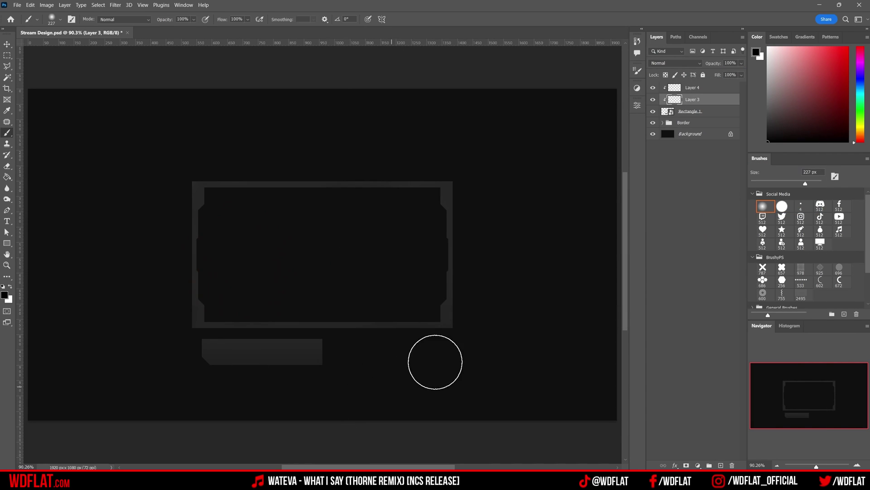
- Duplicate and mirror the bar, centring and merging it into one full-width bar
{"action": "key", "text": "ctrl+e"}
{"action": "key", "text": "ctrl+j"}
{"action": "key", "text": "ctrl+t"}
{"action": "key", "text": "Return"}
{"action": "key", "text": "v"}
{"action": "key", "text": "ctrl+a"}
- Clip the shading layers to the full bar and paint white soft-brush highlights
{"action": "key", "text": "b"}
{"action": "key", "text": "x"}
{"action": "key", "text": "alt+bracketleft"}
{"action": "key", "text": "ctrl+alt+g"}
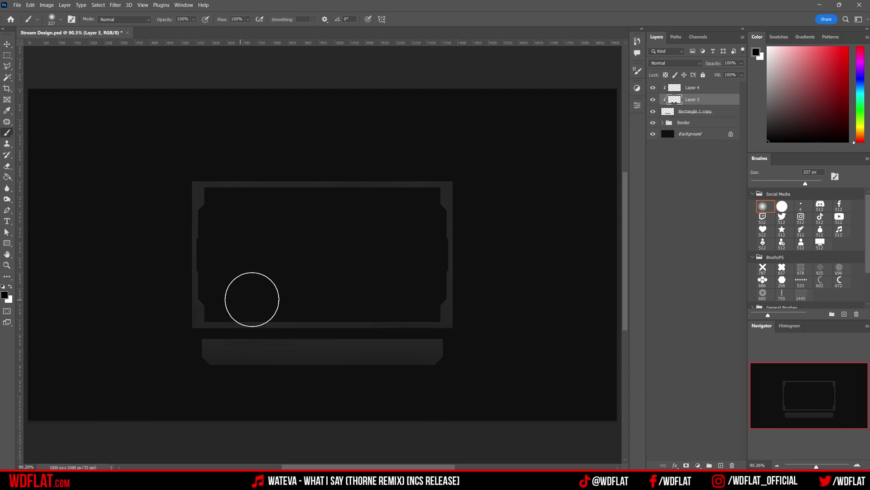
{"action": "key", "text": "alt+bracketright"}
{"action": "key", "text": "ctrl+alt+g"}
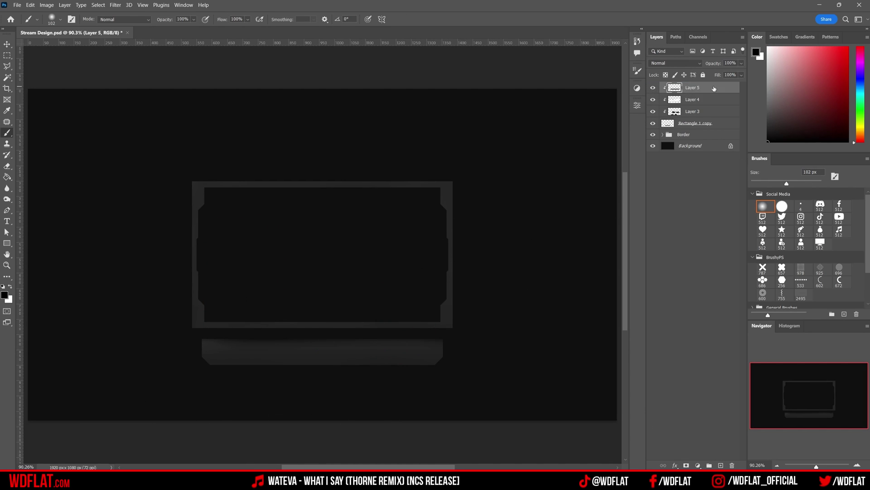
- Keep the frame group above the bar and group the bar layers as Bottom
{"action": "key", "text": "e"}
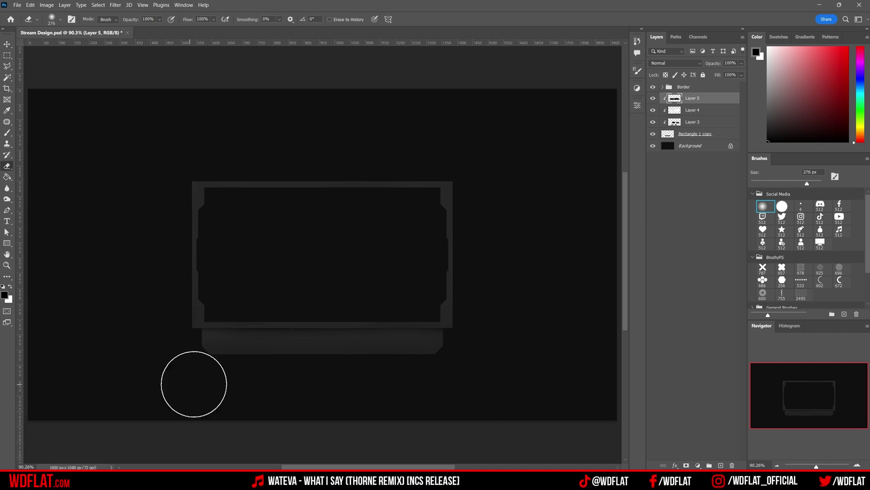
{"action": "left_click", "coordinate": [691, 134], "text": "shift"}
{"action": "key", "text": "ctrl+g"}
- Draw a new dark rectangle inside the frame and widen it around its centre
{"action": "mouse_move", "coordinate": [268, 263]}
{"action": "left_mouse_down"}
{"action": "mouse_move", "coordinate": [384, 287]}
{"action": "mouse_move", "coordinate": [397, 275]}
{"action": "left_mouse_up"}
{"action": "key", "text": "ctrl+t"}
{"action": "right_click", "coordinate": [690, 98]}
- Rasterize the rectangle and cut its left corner with Polygonal Lasso into a slanted tab
{"action": "left_click", "coordinate": [716, 227]}
{"action": "key", "text": "l"}
{"action": "left_click", "coordinate": [218, 239]}
{"action": "double_click", "coordinate": [227, 292]}
{"action": "key", "text": "Delete"}
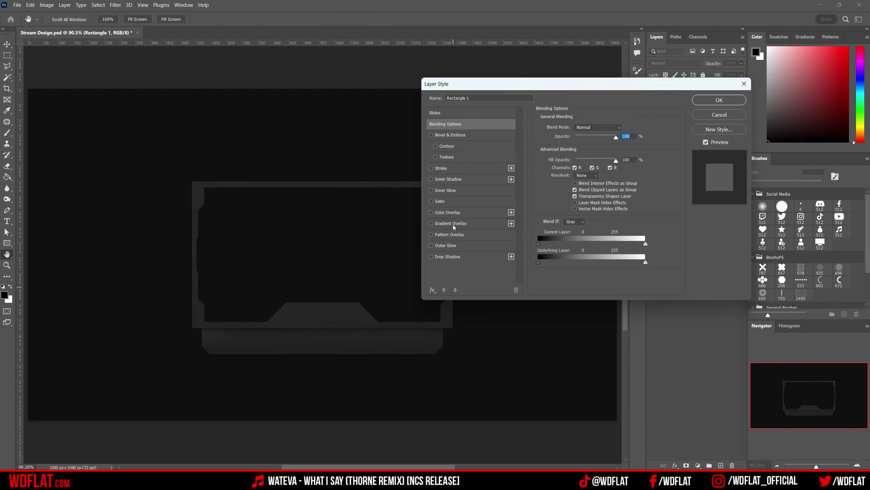
- Finish the red buttons' Color Overlay styles and select the Ellipse 1 button
{"action": "left_click", "coordinate": [706, 116], "text": "alt"}
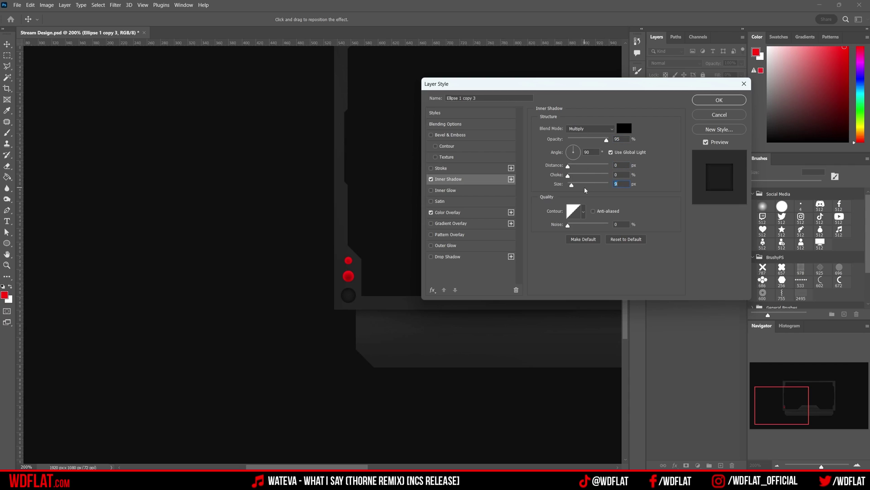
{"action": "left_click", "coordinate": [448, 212]}
{"action": "left_click", "coordinate": [719, 99]}
{"action": "left_click", "coordinate": [656, 102]}
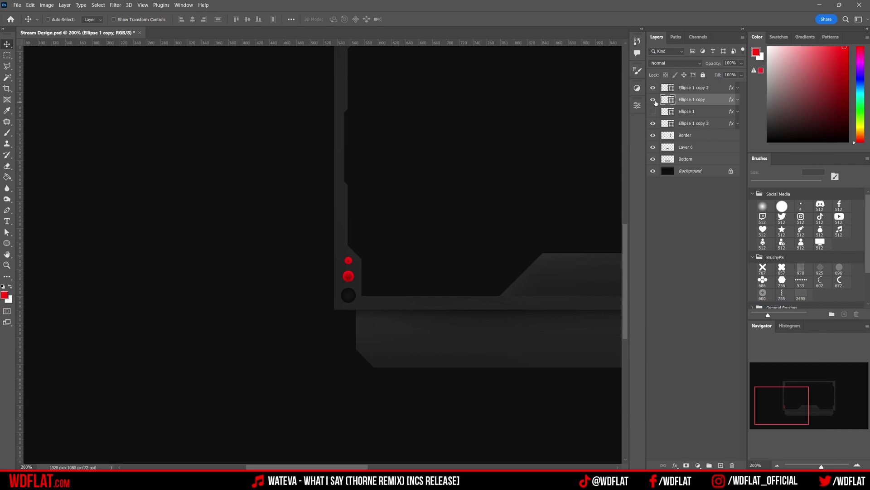
{"action": "left_click", "coordinate": [689, 111]}
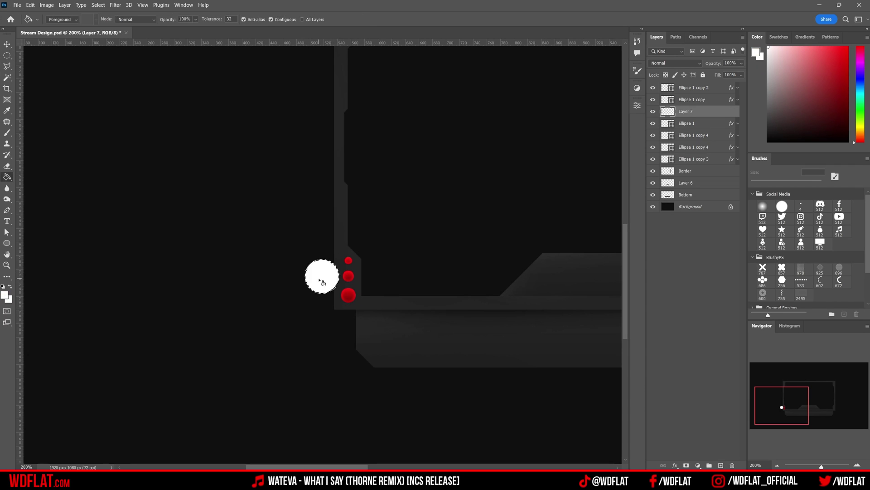
- Set the button highlight to Overlay at 66% opacity and group the buttons
{"action": "key", "text": "v"}
{"action": "left_click", "coordinate": [675, 63]}
{"action": "left_click", "coordinate": [671, 172]}
{"action": "key", "text": "6"}
{"action": "key", "text": "6"}
{"action": "key", "text": "ctrl+minus"}
{"action": "key", "text": "ctrl+minus"}
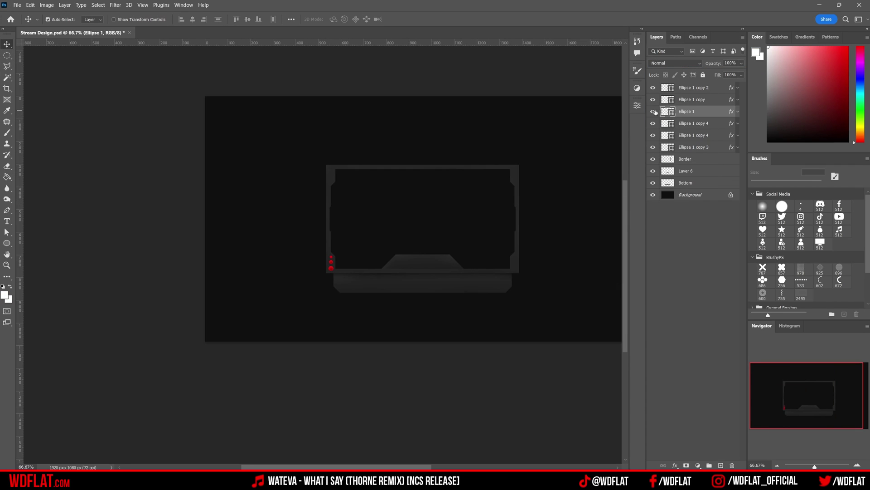
{"action": "key", "text": "ctrl+g"}
- Duplicate the button group and flip it horizontally with Free Transform
{"action": "key", "text": "ctrl+plus"}
{"action": "key", "text": "ctrl+j"}
{"action": "key", "text": "ctrl+t"}
{"action": "right_click", "coordinate": [277, 320]}
- Flip the copied button groups vertically so buttons fill all four corners, grouped together
{"action": "left_click", "coordinate": [292, 307]}
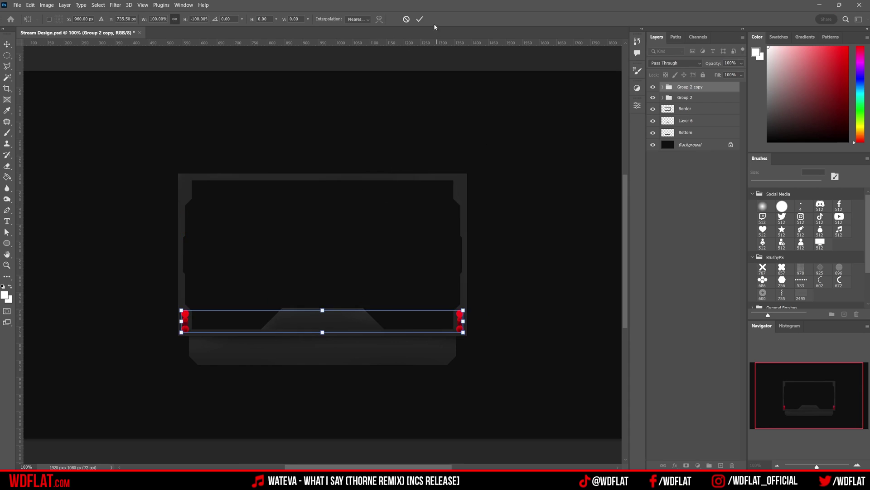
{"action": "key", "text": "Return"}
{"action": "key", "text": "ctrl+g"}
{"action": "left_click", "coordinate": [663, 86]}
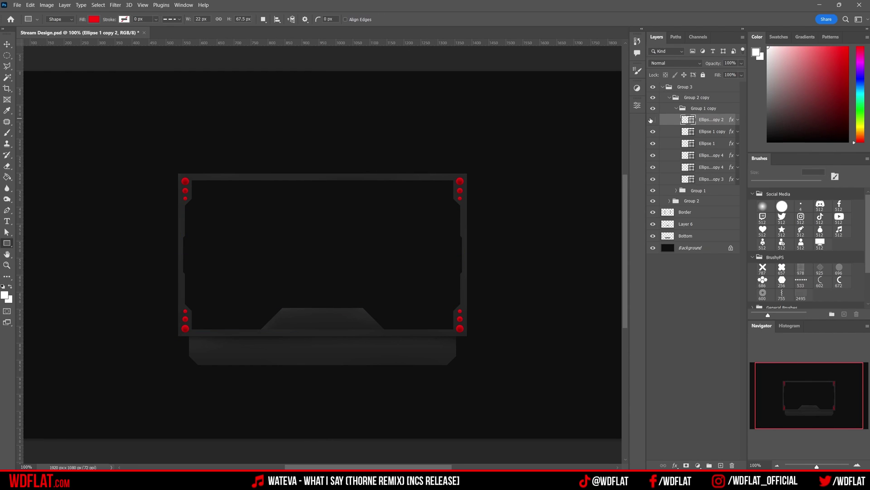
- Draw a thin red bar along the frame's left edge and shade it on a clipped layer
{"action": "left_click_drag", "start_coordinate": [188, 232], "coordinate": [194, 287]}
{"action": "key", "text": "v"}
{"action": "key", "text": "ctrl+t"}
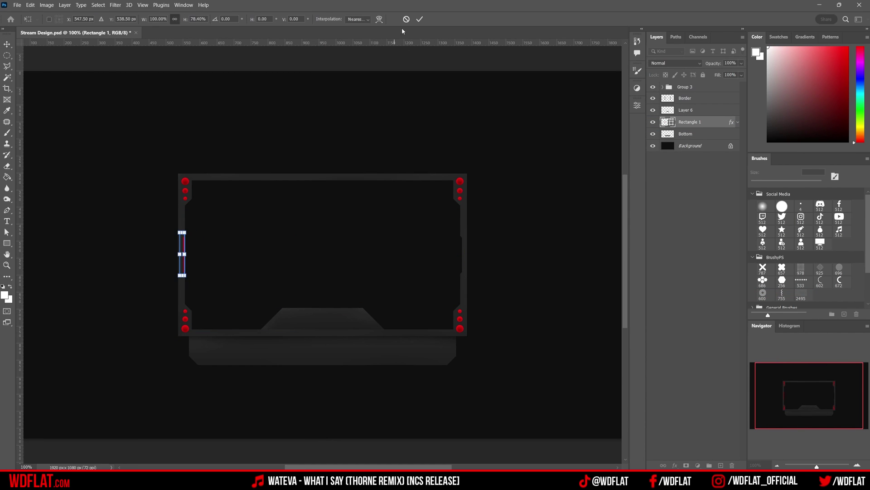
{"action": "key", "text": "Return"}
{"action": "key", "text": "ctrl+plus"}
{"action": "key", "text": "ctrl+shift+alt+n"}
{"action": "key", "text": "ctrl+alt+g"}
{"action": "key", "text": "b"}
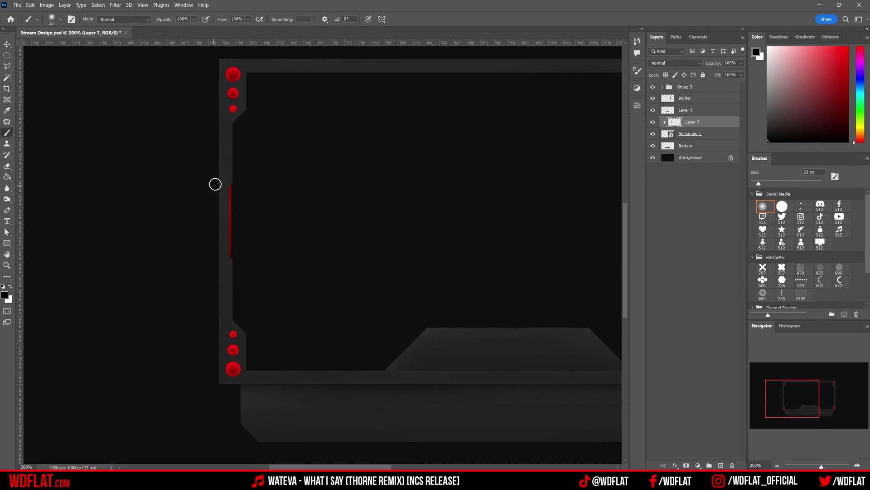
- Mirror a copy of the side bar to the right edge, group both, and draw an inner red bar
{"action": "key", "text": "ctrl+g"}
{"action": "key", "text": "ctrl+minus"}
{"action": "left_click_drag", "start_coordinate": [136, 258], "coordinate": [514, 258]}
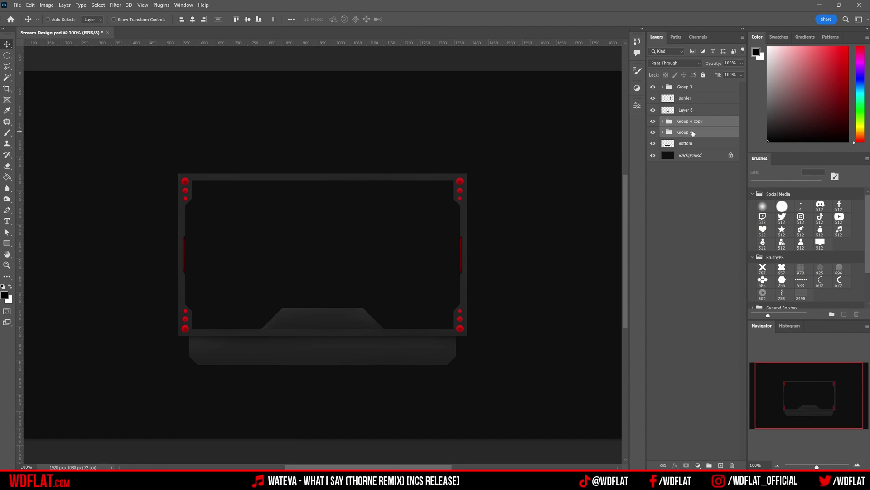
{"action": "key", "text": "ctrl+g"}
{"action": "key", "text": "u"}
{"action": "left_click_drag", "start_coordinate": [234, 200], "coordinate": [341, 208]}
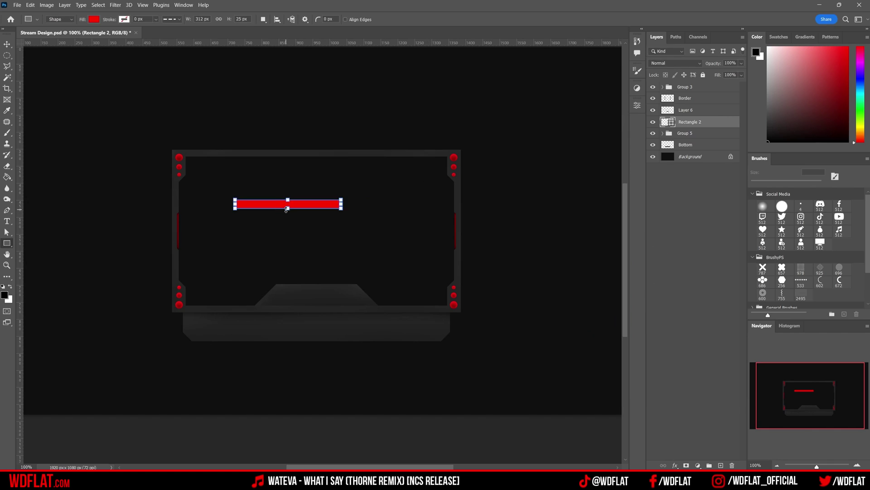
- Move the red bar onto the frame's top edge and place YOURNAME text on the bottom tab
{"action": "key", "text": "v"}
{"action": "left_click_drag", "start_coordinate": [284, 204], "coordinate": [301, 154]}
{"action": "key", "text": "ctrl+bracketright"}
{"action": "key", "text": "ctrl+bracketright"}
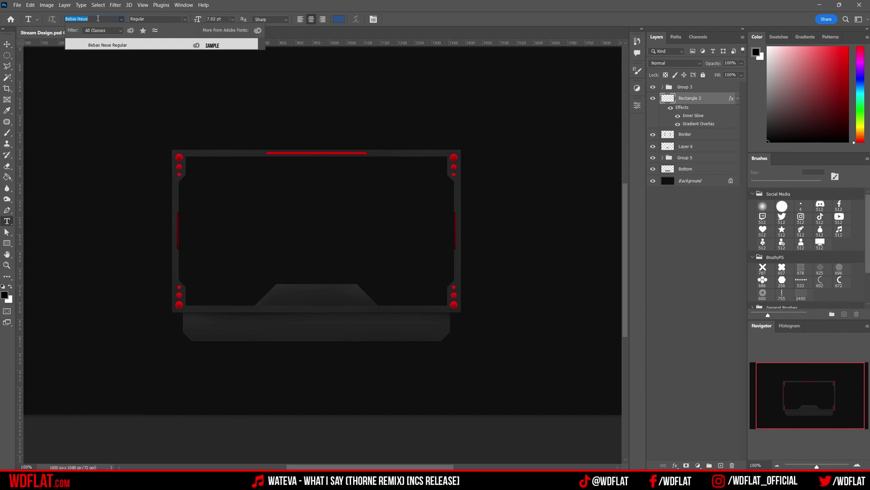
{"action": "left_click_drag", "start_coordinate": [261, 216], "coordinate": [339, 290]}
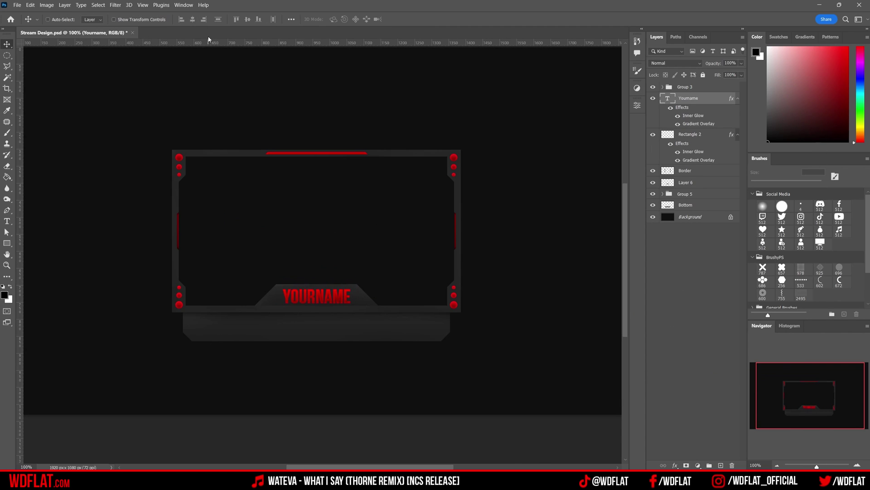
- Load the Bottom bar's outline as a selection and modify it for an inset panel
{"action": "left_click", "coordinate": [668, 156], "text": "ctrl"}
{"action": "left_click", "coordinate": [98, 5]}
{"action": "left_click", "coordinate": [190, 136]}
{"action": "key", "text": "Escape"}
{"action": "left_click", "coordinate": [97, 5]}
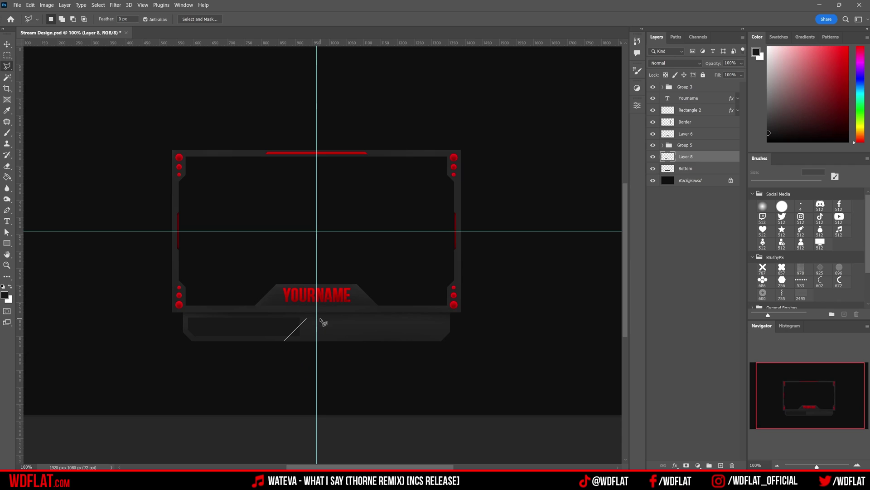
- Fill the inset panel and give it an Inner Shadow
{"action": "key", "text": "b"}
{"action": "double_click", "coordinate": [701, 156]}
{"action": "left_click", "coordinate": [453, 179]}
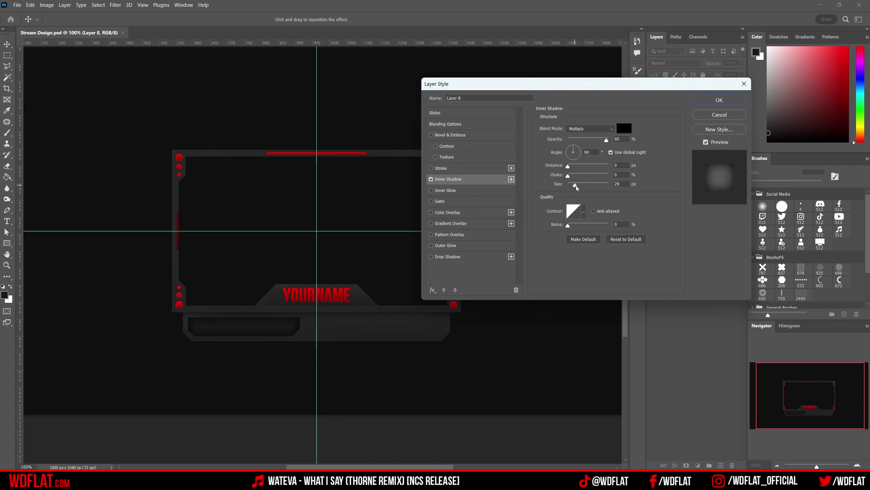
{"action": "left_click", "coordinate": [454, 213]}
{"action": "left_click", "coordinate": [720, 100]}
- Stamp a dot pattern onto the bottom bar on a new layer
{"action": "key", "text": "ctrl+shift+alt+n"}
{"action": "left_click", "coordinate": [244, 326]}
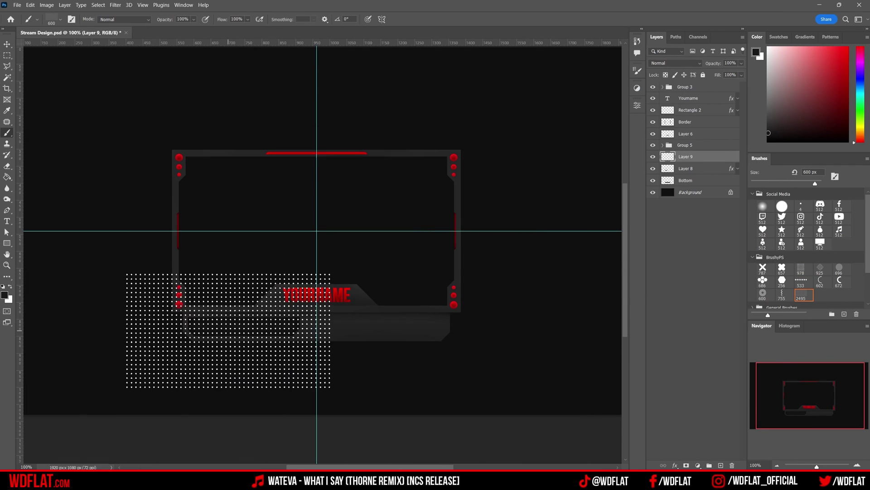
{"action": "key", "text": "v"}
- Paint a clipped red soft-brush glow on the lower-left panel and erase its middle
{"action": "left_click_drag", "start_coordinate": [379, 317], "coordinate": [330, 390]}
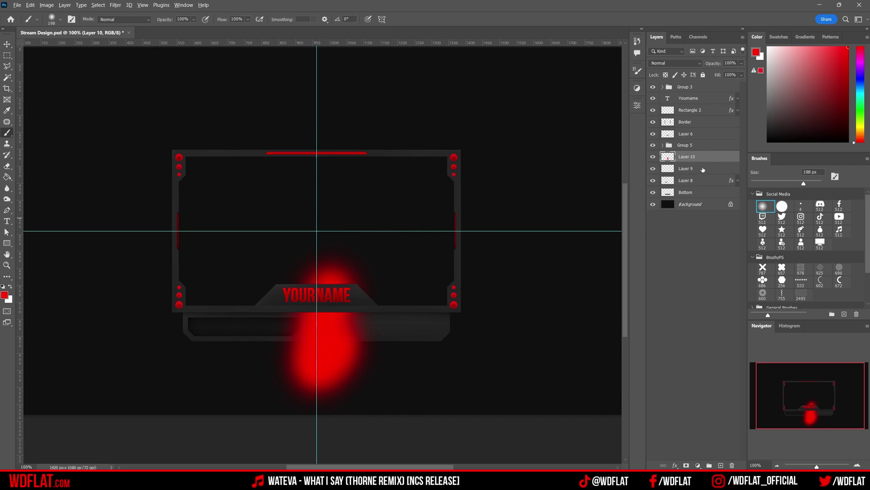
{"action": "key", "text": "ctrl+z"}
{"action": "key", "text": "ctrl+shift+alt+n"}
{"action": "key", "text": "ctrl+alt+g"}
{"action": "left_click_drag", "start_coordinate": [317, 326], "coordinate": [295, 326]}
{"action": "key", "text": "e"}
{"action": "key", "text": "ctrl+z"}
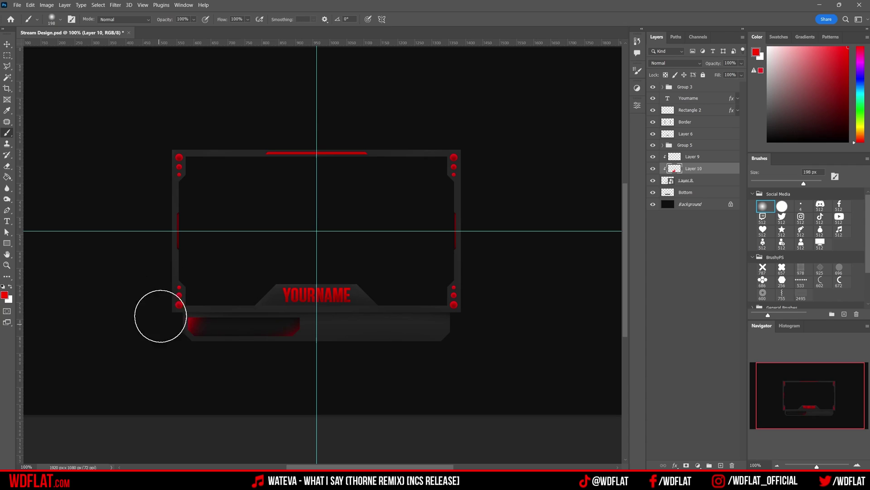
{"action": "key", "text": "bracketleft"}
{"action": "key", "text": "bracketleft"}
{"action": "key", "text": "bracketleft"}
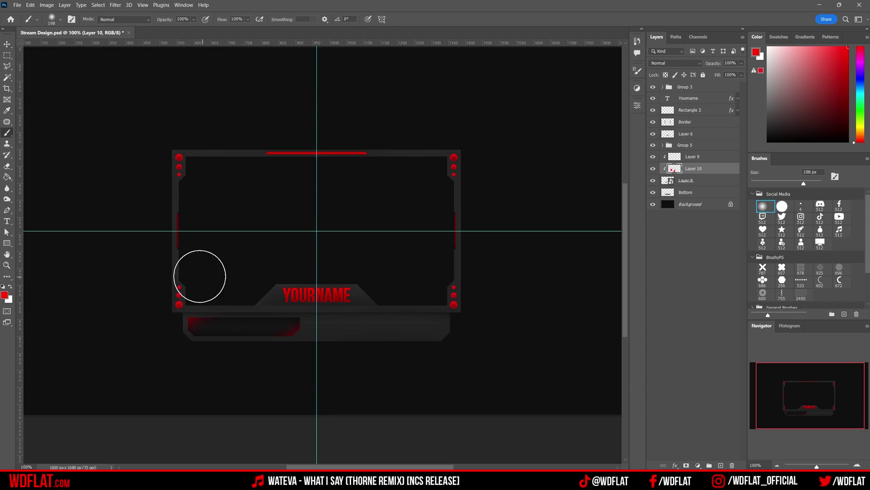
- Add a clipped white highlight across the lower-left panel
{"action": "key", "text": "ctrl+shift+alt+n"}
{"action": "left_click_drag", "start_coordinate": [136, 262], "coordinate": [320, 326]}
{"action": "left_click_drag", "start_coordinate": [136, 317], "coordinate": [320, 318]}
{"action": "key", "text": "ctrl+d"}
{"action": "key", "text": "e"}
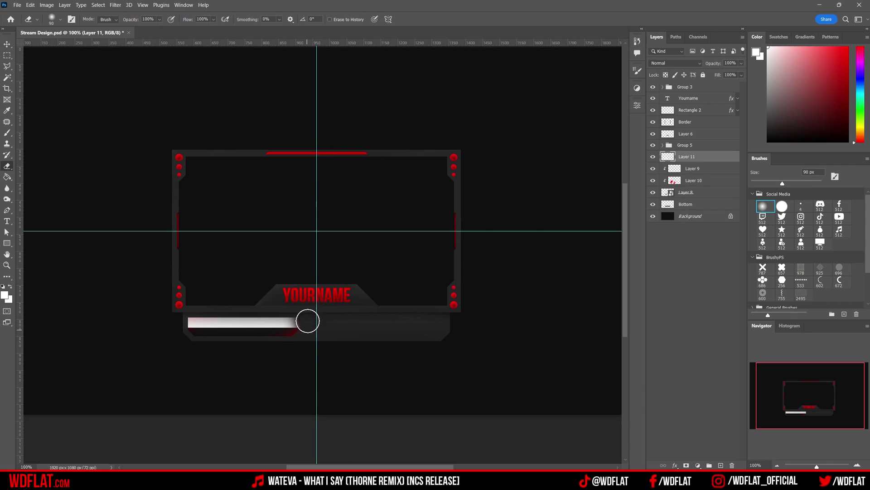
- Group the lower-left panel's layers and place a mirrored copy on the right panel
{"action": "left_click", "coordinate": [686, 193], "text": "shift"}
{"action": "key", "text": "ctrl+g"}
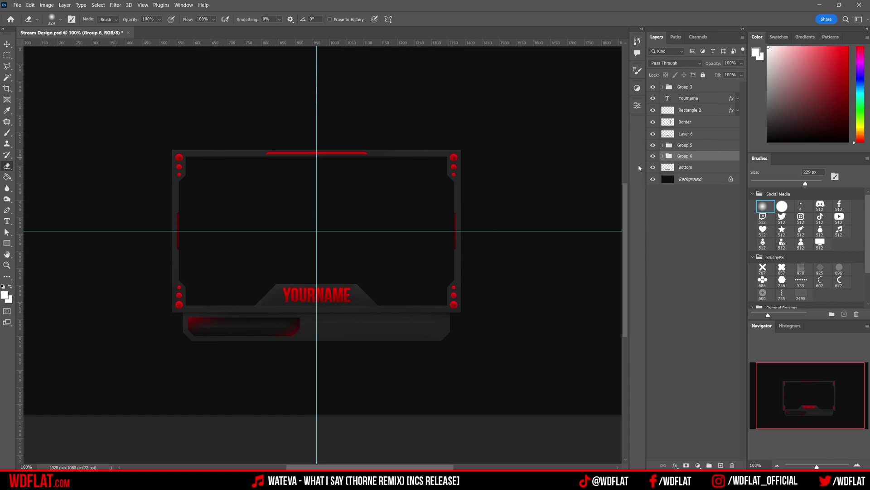
{"action": "key", "text": "v"}
{"action": "left_click_drag", "start_coordinate": [287, 287], "coordinate": [434, 287]}
{"action": "key", "text": "ctrl+semicolon"}
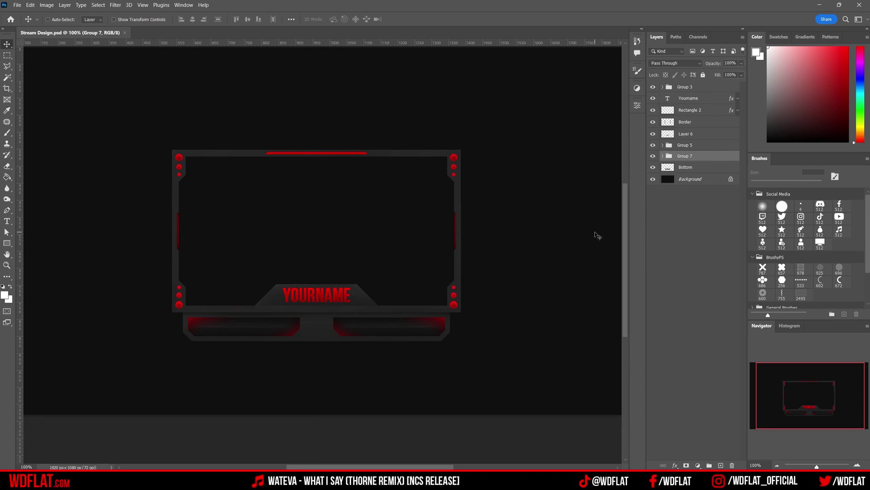
- Type red LIVE text on the lower bar
{"action": "key", "text": "b"}
{"action": "left_click", "coordinate": [652, 156]}
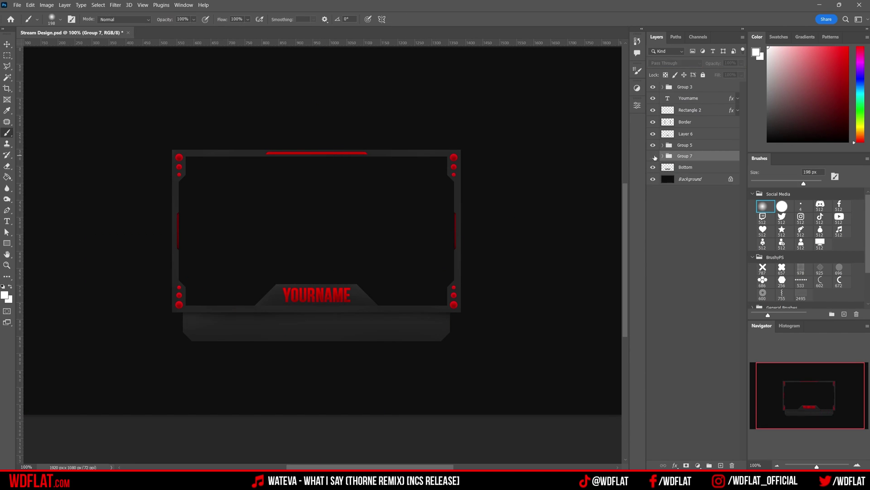
{"action": "key", "text": "t"}
{"action": "left_click", "coordinate": [311, 324]}
{"action": "type", "text": "LIVE"}
{"action": "key", "text": "ctrl+Return"}
{"action": "key", "text": "v"}
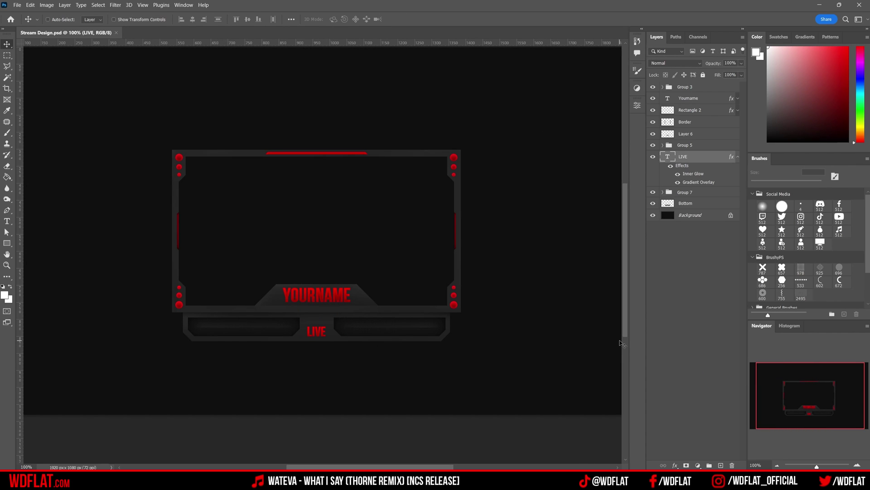
- Duplicate the red dot cluster and shrink it beside LIVE
{"action": "left_click", "coordinate": [662, 88]}
{"action": "key", "text": "ctrl+j"}
{"action": "key", "text": "ctrl+t"}
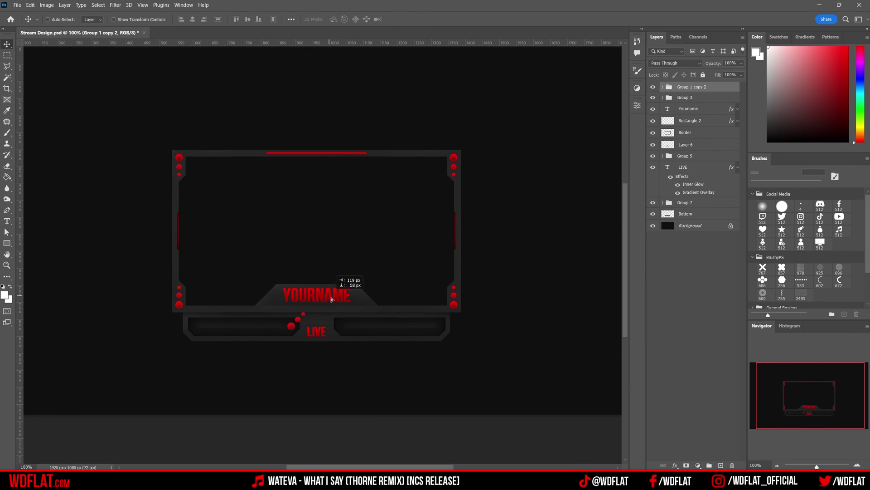
{"action": "mouse_move", "coordinate": [344, 282]}
{"action": "left_mouse_down"}
{"action": "mouse_move", "coordinate": [317, 231]}
{"action": "mouse_move", "coordinate": [295, 343]}
{"action": "left_mouse_up"}
{"action": "key", "text": "Return"}
- Mirror a second dot copy to the other side and centre LIVE between the clusters
{"action": "scroll", "coordinate": [307, 388], "scroll_direction": "up", "scroll_amount": 3}
{"action": "key", "text": "ctrl+j"}
{"action": "key", "text": "ctrl+g"}
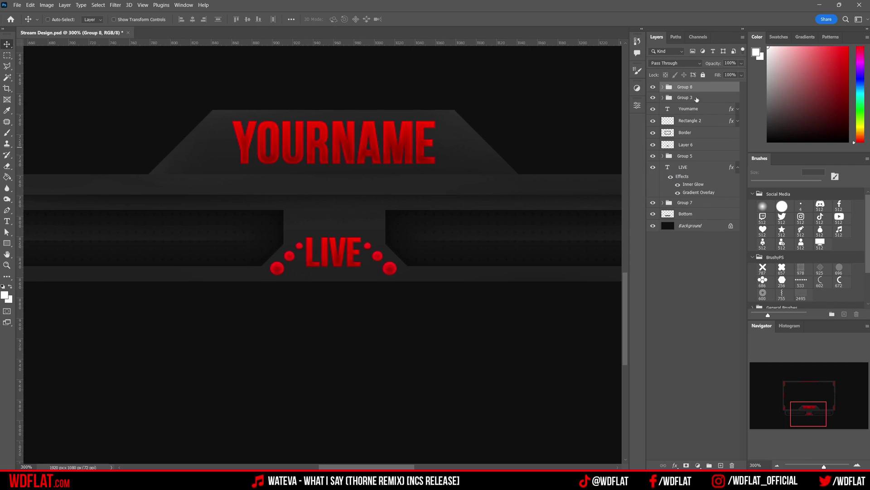
{"action": "left_click_drag", "start_coordinate": [344, 227], "coordinate": [356, 238]}
{"action": "key", "text": "ctrl+minus"}
- Convert the white rectangle to a Smart Object and trim a corner to make the trapezoid under LIVE
{"action": "right_click", "coordinate": [694, 167]}
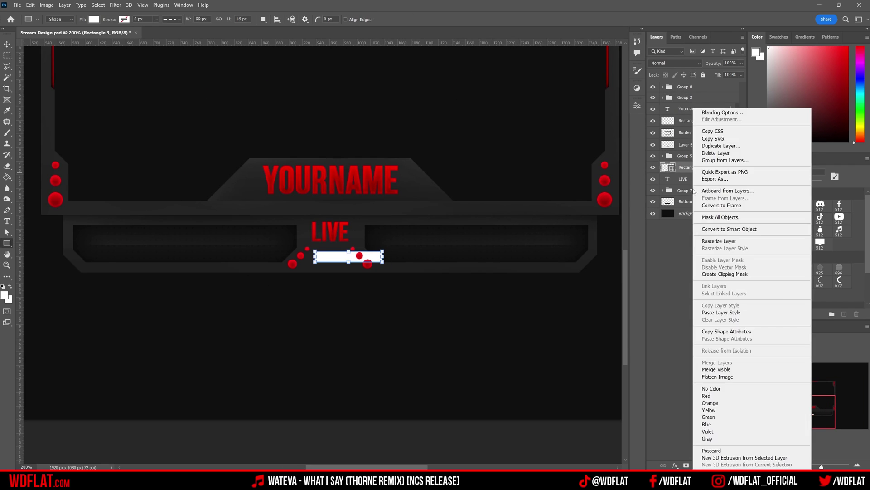
{"action": "left_click", "coordinate": [698, 239]}
{"action": "key", "text": "l"}
{"action": "left_click", "coordinate": [330, 234]}
{"action": "left_click", "coordinate": [393, 228]}
{"action": "double_click", "coordinate": [416, 287]}
{"action": "right_click", "coordinate": [691, 166]}
{"action": "left_click", "coordinate": [711, 195]}
{"action": "key", "text": "Delete"}
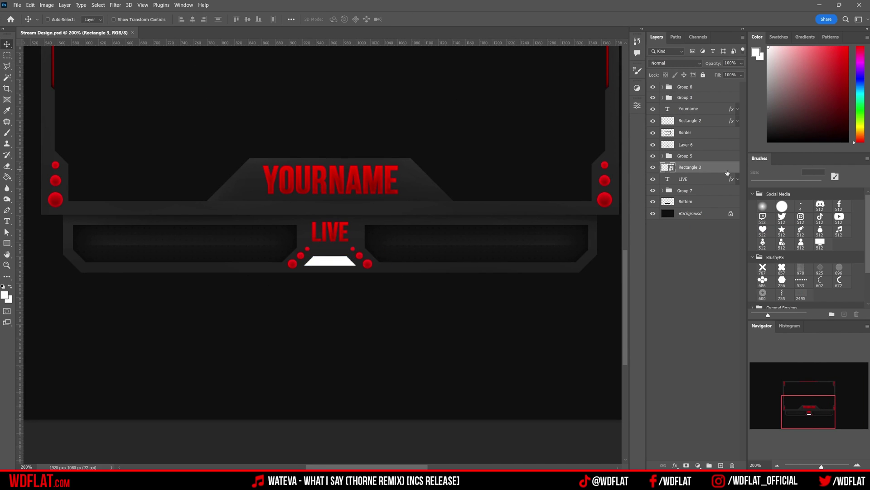
{"action": "key", "text": "v"}
- Duplicate the trapezoid, open its Smart Object contents, and name the icon layer 'Donator'
{"action": "left_click", "coordinate": [662, 86]}
{"action": "right_click", "coordinate": [330, 261]}
{"action": "left_click", "coordinate": [345, 265]}
{"action": "right_click", "coordinate": [704, 188]}
{"action": "left_click", "coordinate": [725, 258]}
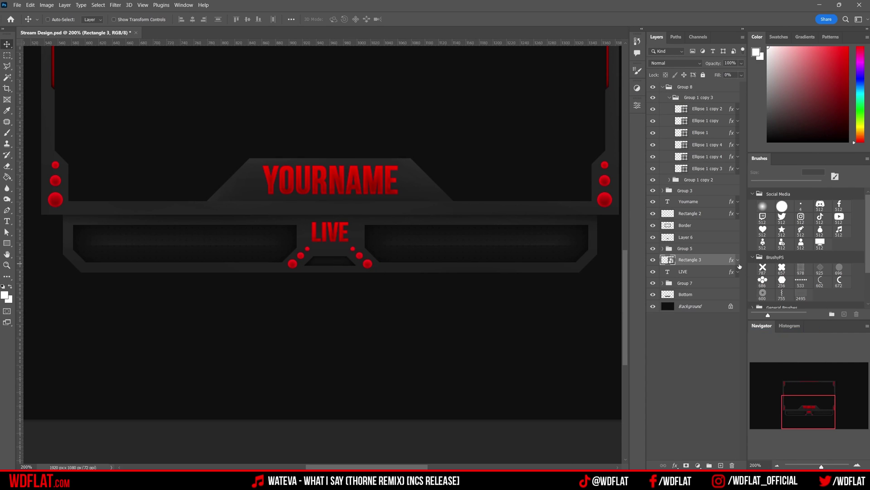
{"action": "right_click", "coordinate": [689, 188]}
{"action": "left_click", "coordinate": [707, 227]}
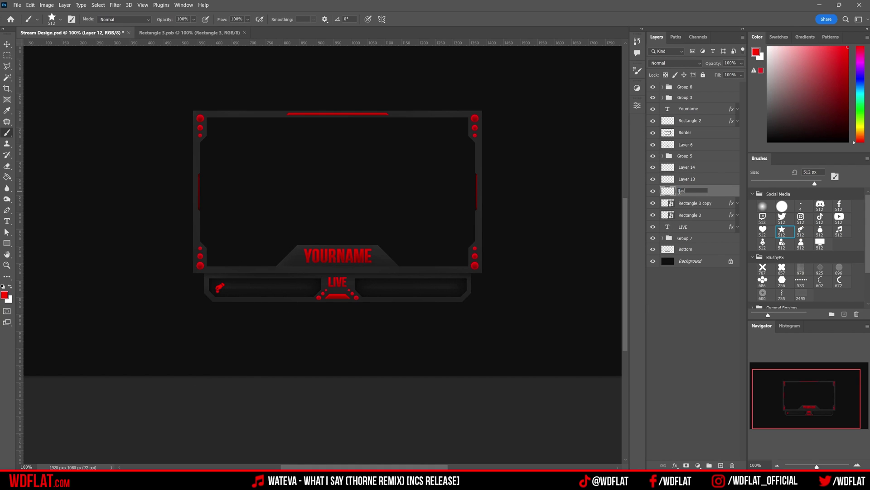
{"action": "type", "text": "t Donator"}
{"action": "key", "text": "Return"}
{"action": "type", "text": "Last Subscribe"}
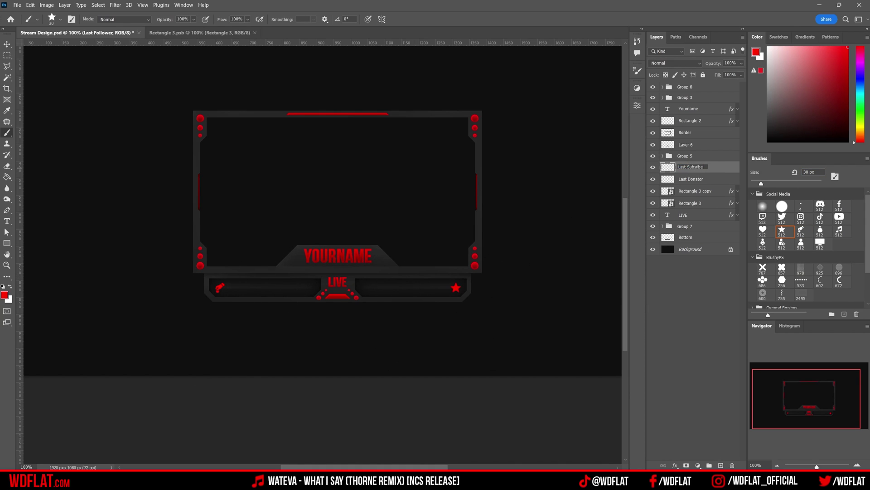
- Group the icon layers and paste a red bar along the top of the lower bar
{"action": "right_click", "coordinate": [661, 172]}
{"action": "key", "text": "Escape"}
{"action": "key", "text": "ctrl+g"}
{"action": "key", "text": "v"}
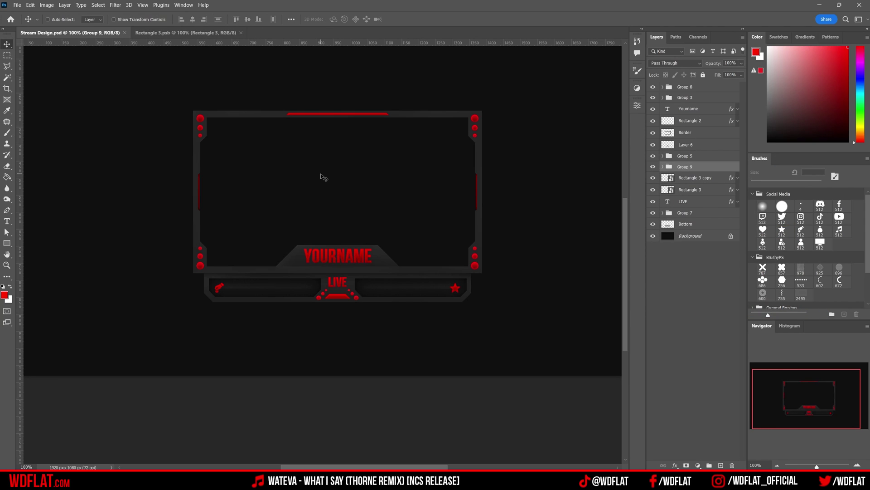
{"action": "key", "text": "ctrl+v"}
{"action": "key", "text": "v"}
{"action": "left_click_drag", "start_coordinate": [399, 243], "coordinate": [398, 275]}
{"action": "left_click", "coordinate": [356, 292], "text": "ctrl"}
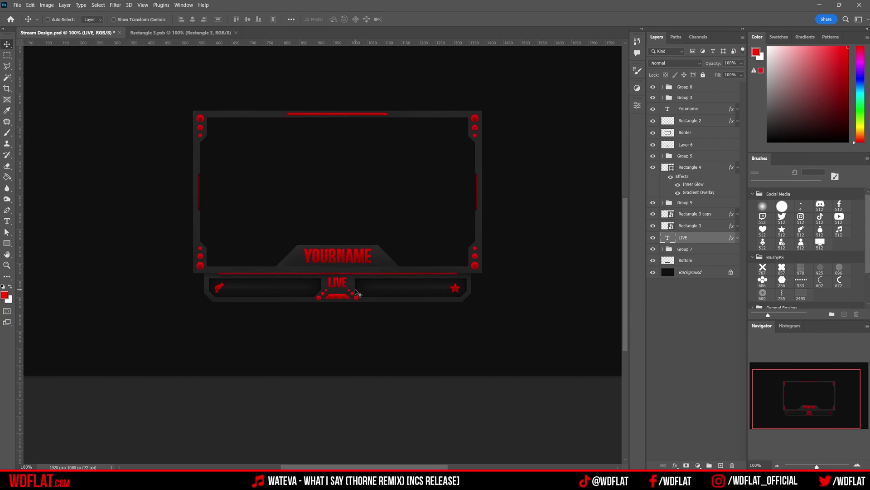
- Duplicate the red bar, rotate it vertical, trim its top corner, and place it on the left edge
{"action": "key", "text": "ctrl+j"}
{"action": "key", "text": "ctrl+t"}
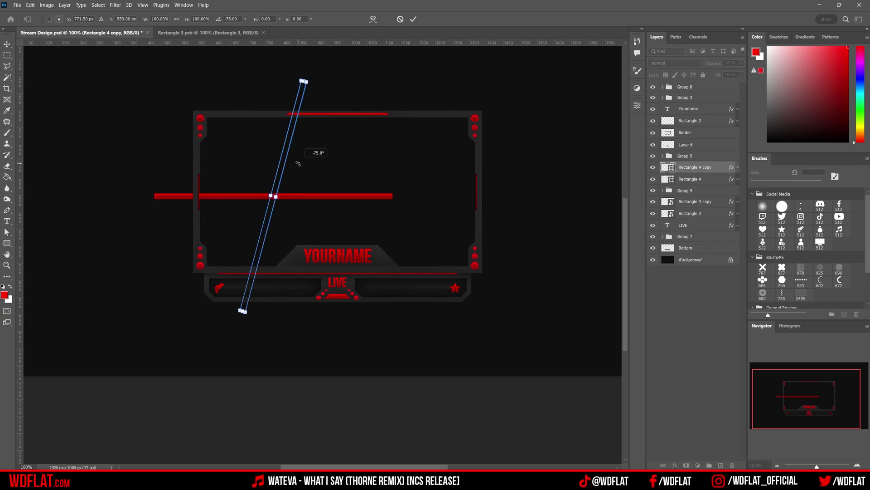
{"action": "key", "text": "Return"}
{"action": "left_click_drag", "start_coordinate": [334, 199], "coordinate": [241, 140]}
{"action": "left_click", "coordinate": [146, 109]}
{"action": "right_click", "coordinate": [693, 167]}
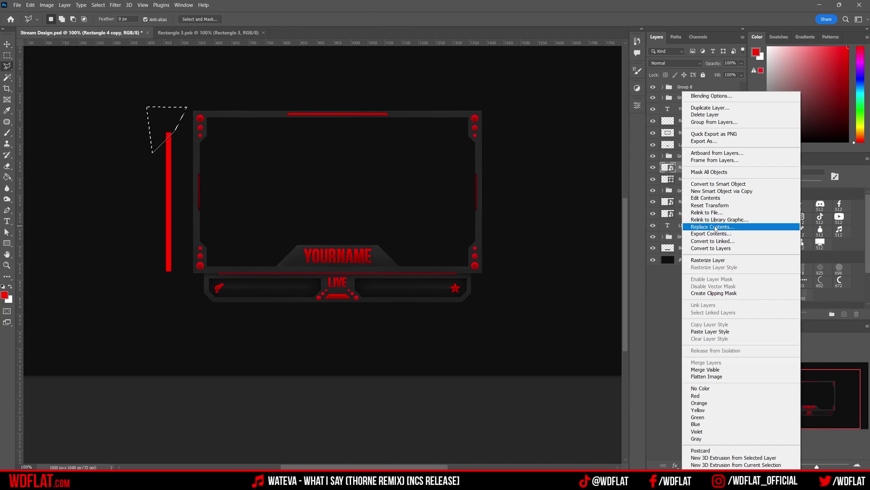
{"action": "left_click", "coordinate": [708, 223]}
{"action": "key", "text": "Delete"}
{"action": "key", "text": "v"}
{"action": "left_click_drag", "start_coordinate": [229, 230], "coordinate": [253, 229]}
- Mirror a copy of the side bar onto the frame's right edge and group both side bars
{"action": "key", "text": "ctrl+j"}
{"action": "key", "text": "ctrl+t"}
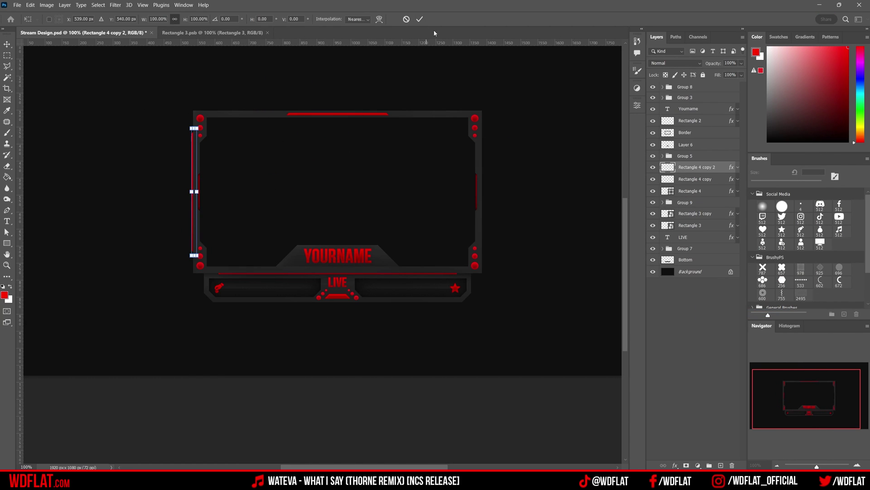
{"action": "key", "text": "Return"}
{"action": "left_click_drag", "start_coordinate": [357, 192], "coordinate": [646, 192]}
{"action": "key", "text": "ctrl+g"}
- Duplicate the horizontal red bar, narrow it under the lower bar, and send it to the bottom
{"action": "left_click", "coordinate": [689, 178]}
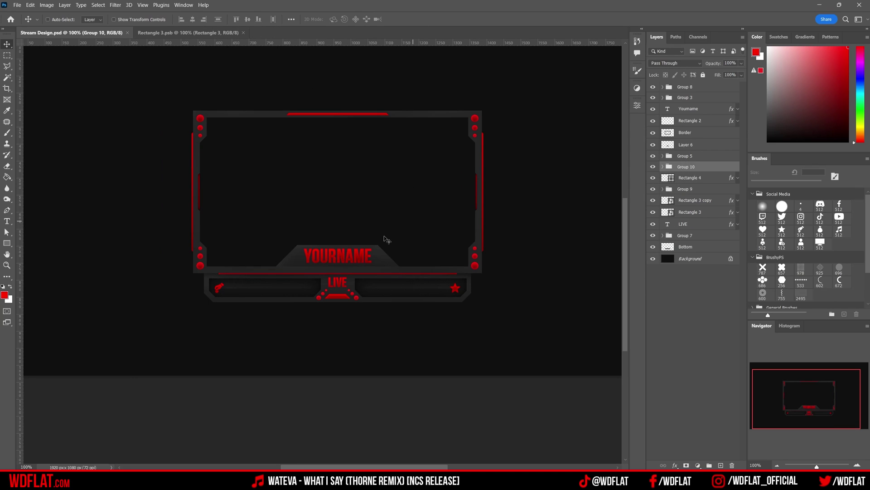
{"action": "key", "text": "ctrl+j"}
{"action": "key", "text": "ctrl+t"}
{"action": "left_click_drag", "start_coordinate": [458, 317], "coordinate": [412, 303]}
{"action": "key", "text": "Return"}
{"action": "key", "text": "ctrl+shift+bracketleft"}
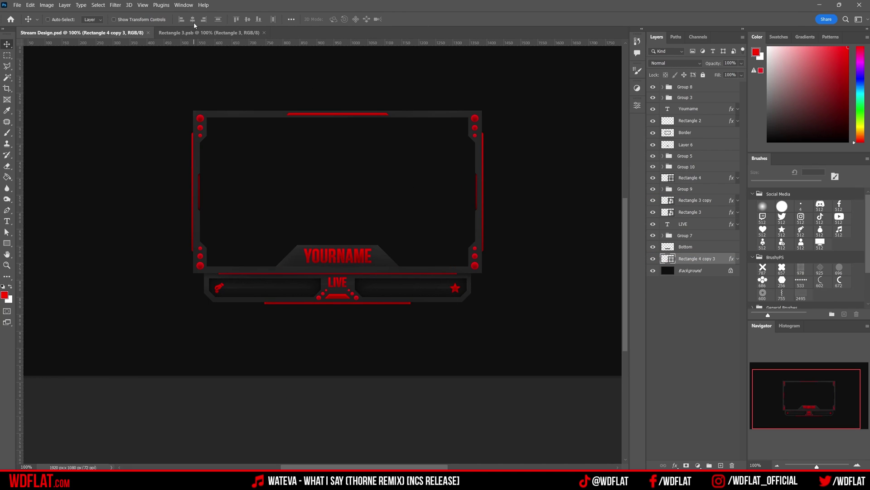
- Draw a slanted red stripe on the top-left border and make offset copies of it
{"action": "key", "text": "u"}
{"action": "left_click_drag", "start_coordinate": [245, 110], "coordinate": [292, 120]}
{"action": "key", "text": "ctrl+plus"}
{"action": "key", "text": "ctrl+plus"}
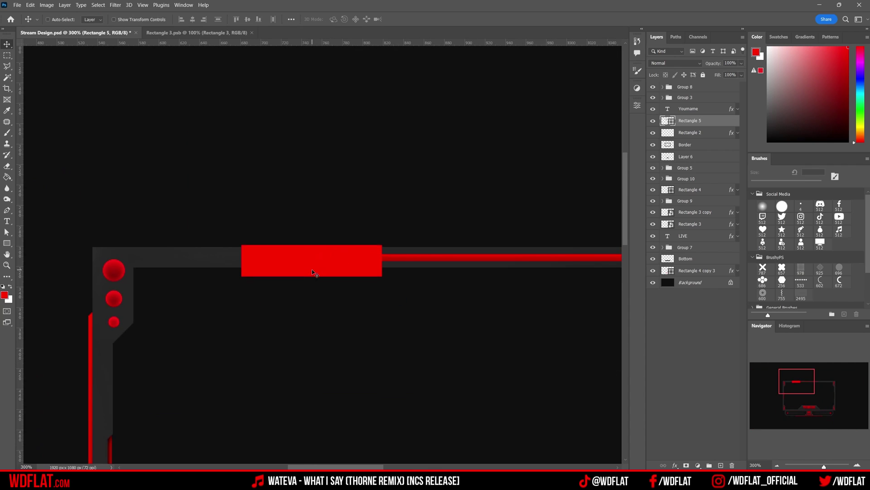
{"action": "left_click_drag", "start_coordinate": [382, 259], "coordinate": [333, 259]}
{"action": "double_click", "coordinate": [397, 209]}
{"action": "key", "text": "Delete"}
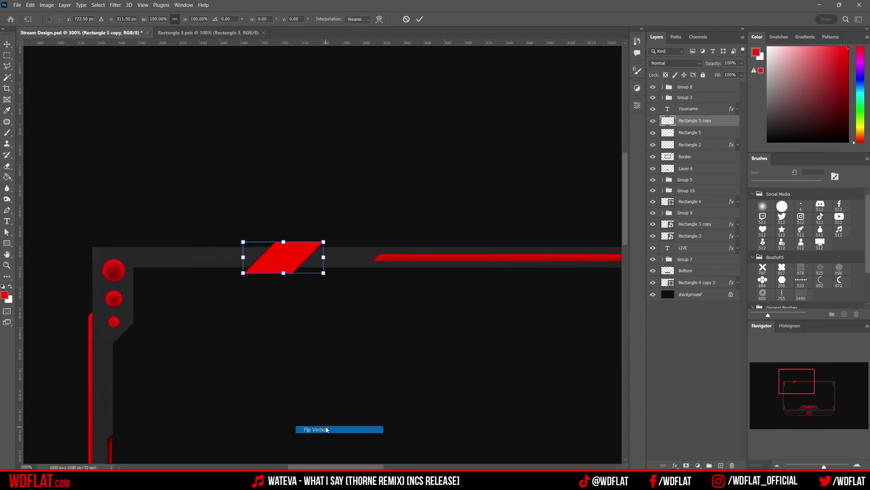
{"action": "key", "text": "ctrl+j"}
{"action": "left_click_drag", "start_coordinate": [338, 225], "coordinate": [383, 225]}
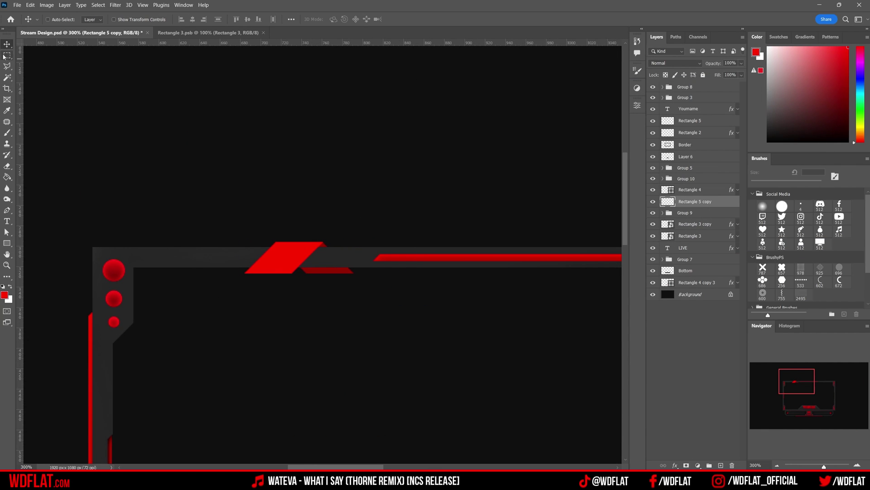
{"action": "key", "text": "v"}
{"action": "key", "text": "ctrl+j"}
- Style the stripe layers, giving the second stripe copy an Inner Shadow
{"action": "left_click", "coordinate": [668, 144], "text": "ctrl"}
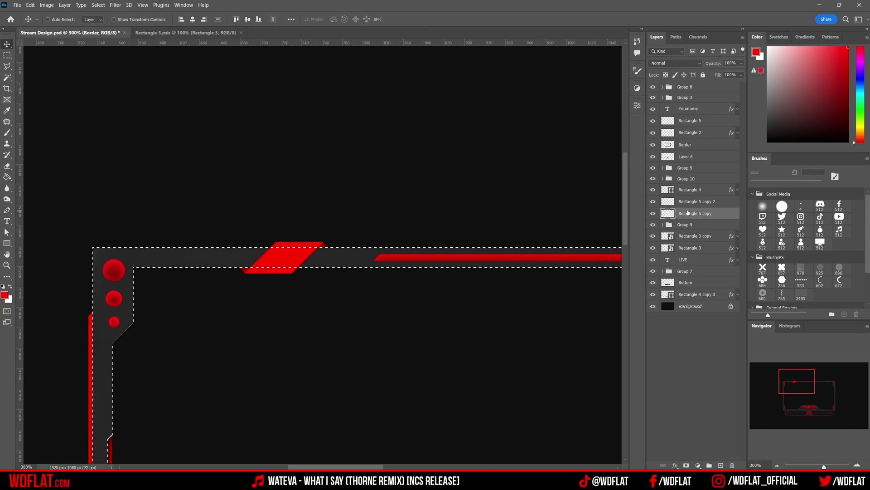
{"action": "left_click", "coordinate": [687, 213]}
{"action": "key", "text": "ctrl+d"}
{"action": "left_click", "coordinate": [689, 120]}
{"action": "double_click", "coordinate": [716, 120]}
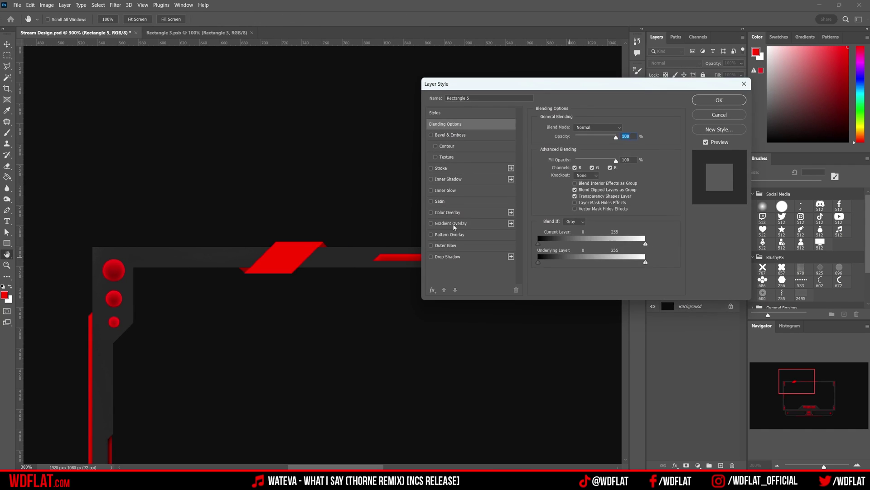
{"action": "left_click", "coordinate": [719, 100]}
{"action": "double_click", "coordinate": [716, 117]}
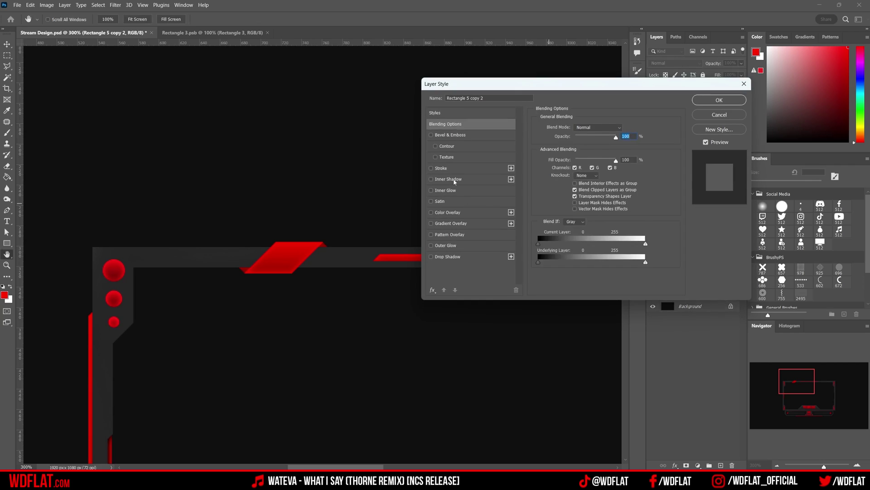
{"action": "left_click", "coordinate": [448, 179]}
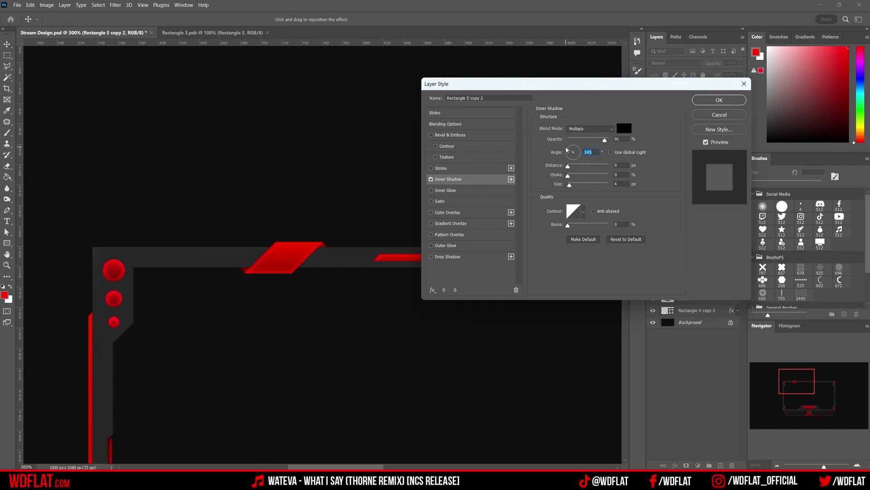
{"action": "key", "text": "Return"}
{"action": "key", "text": "ctrl+shift+alt+n"}
- Add clipped shading layers to the stripe, remove the extra copy, and group the stripe layers
{"action": "key", "text": "ctrl+alt+g"}
{"action": "key", "text": "b"}
{"action": "key", "text": "d"}
{"action": "key", "text": "ctrl+e"}
{"action": "key", "text": "ctrl+shift+alt+n"}
{"action": "key", "text": "ctrl+alt+g"}
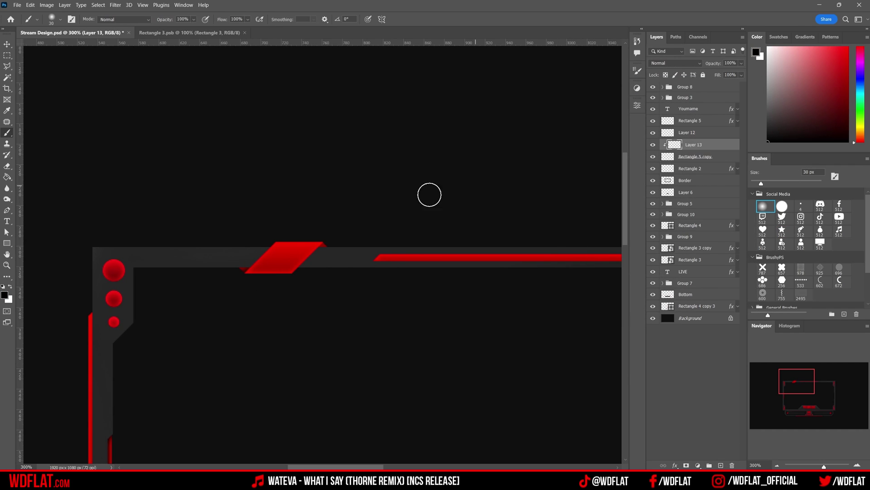
{"action": "left_click", "coordinate": [695, 156]}
{"action": "left_click", "coordinate": [690, 120], "text": "shift"}
{"action": "key", "text": "ctrl+g"}
- Duplicate the stripe group, move it to the top-right corner, and group both stripe groups
{"action": "key", "text": "v"}
{"action": "key", "text": "ctrl+1"}
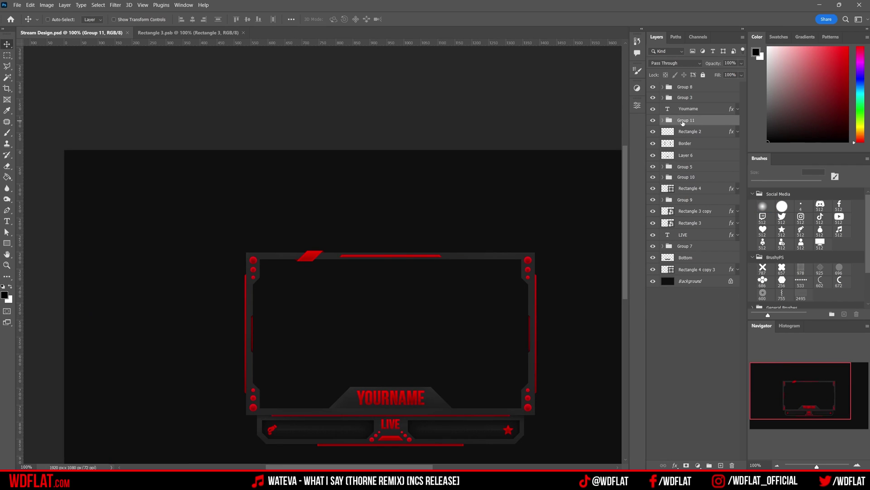
{"action": "key", "text": "ctrl+j"}
{"action": "left_click_drag", "start_coordinate": [305, 246], "coordinate": [509, 229]}
{"action": "key", "text": "shift+alt+bracketleft"}
{"action": "key", "text": "ctrl+g"}
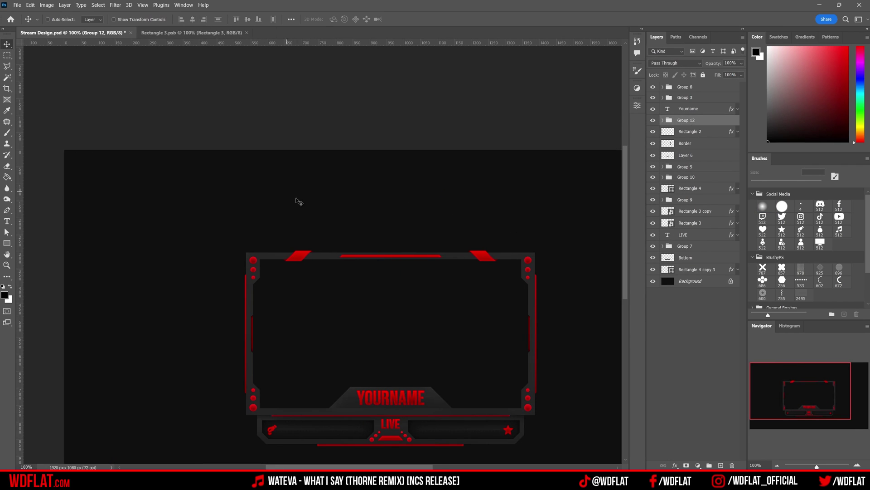
{"action": "scroll", "coordinate": [298, 200], "scroll_direction": "down", "scroll_amount": 3}
- Paint soft brush shading on layers clipped to the Border and merge it in
{"action": "left_click", "coordinate": [366, 184]}
{"action": "key", "text": "ctrl+shift+alt+n"}
{"action": "key", "text": "ctrl+alt+g"}
{"action": "key", "text": "b"}
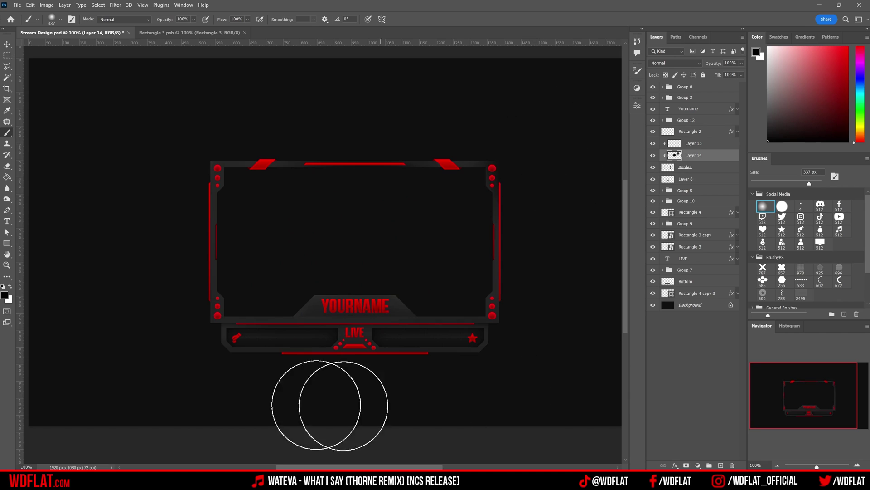
{"action": "key", "text": "alt+bracketright"}
{"action": "key", "text": "x"}
{"action": "key", "text": "bracketleft"}
{"action": "key", "text": "ctrl+e"}
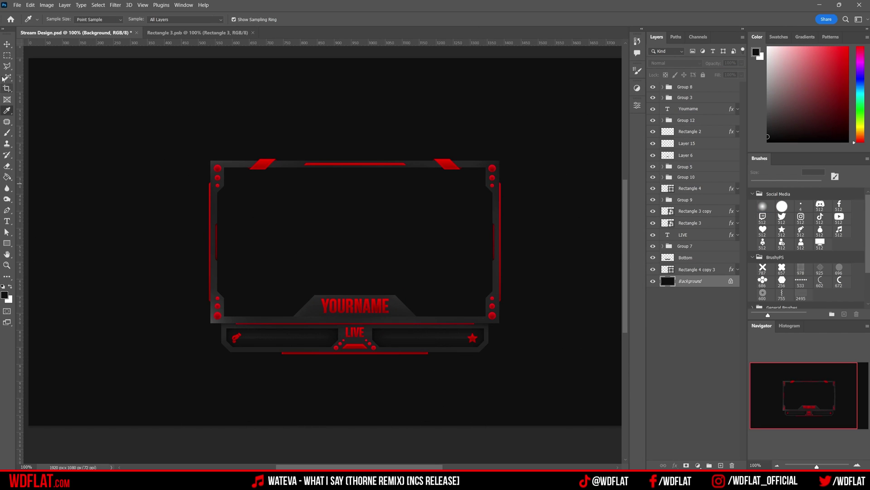
- Fill the background dark grey, undoing a trial white fill
{"action": "key", "text": "g"}
{"action": "key", "text": "alt+comma"}
{"action": "left_click", "coordinate": [532, 234]}
{"action": "key", "text": "x"}
{"action": "left_click", "coordinate": [606, 143]}
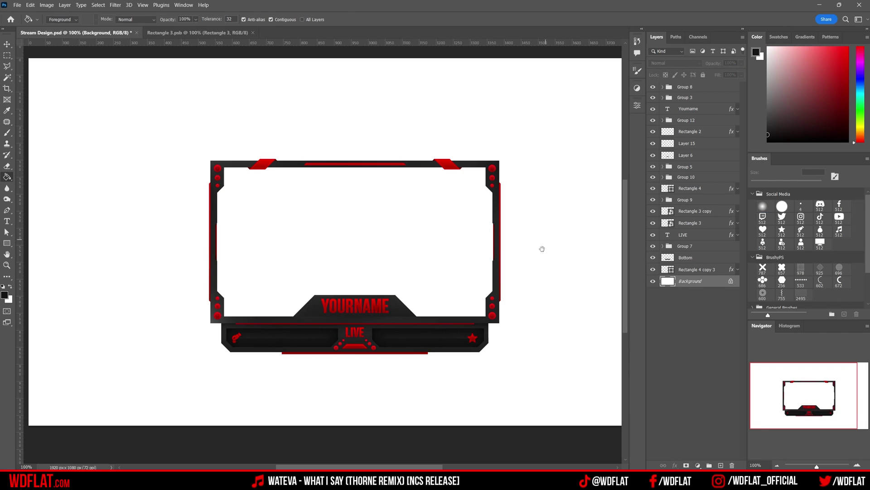
{"action": "key", "text": "ctrl+z"}
- Add a white-filled border layer set to Overlay blending above the Border
{"action": "key", "text": "ctrl+shift+n"}
{"action": "key", "text": "l"}
{"action": "key", "text": "alt+BackSpace"}
{"action": "key", "text": "ctrl+alt+g"}
{"action": "key", "text": "ctrl+d"}
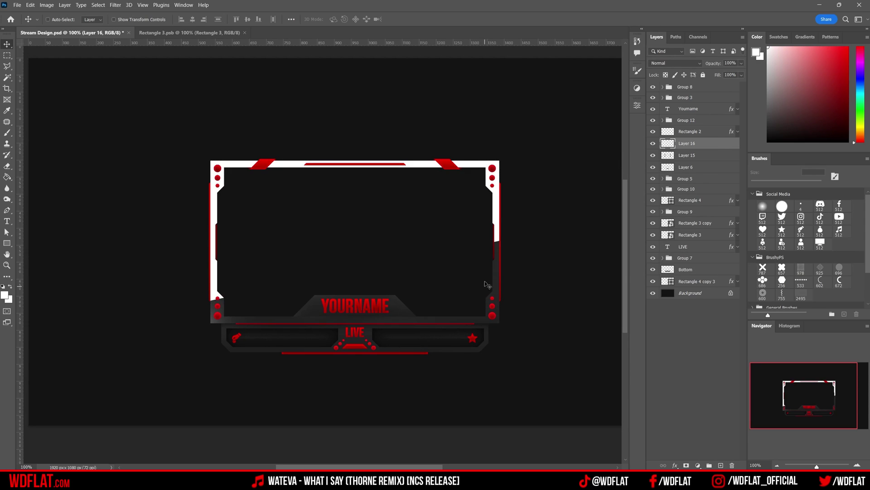
{"action": "key", "text": "shift+alt+o"}
{"action": "key", "text": "e"}
- Add Inner Glow effects to the Bottom bar and Layer 6
{"action": "double_click", "coordinate": [707, 155]}
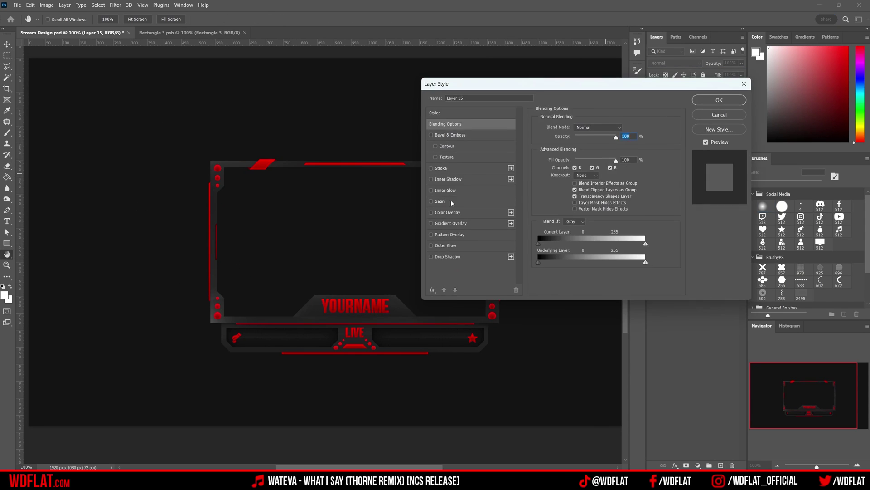
{"action": "key", "text": "Return"}
{"action": "double_click", "coordinate": [708, 269]}
{"action": "key", "text": "Return"}
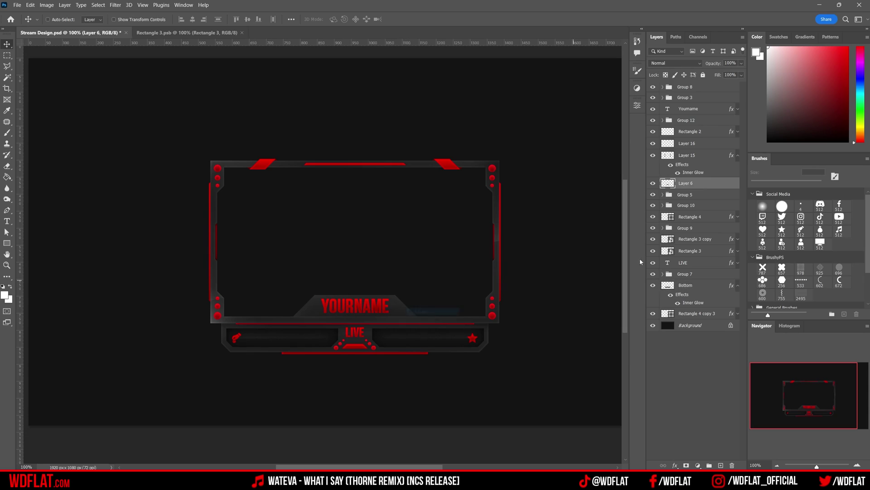
{"action": "double_click", "coordinate": [707, 184]}
{"action": "left_click", "coordinate": [489, 167]}
- Confirm Layer 6's inner glow, then draw a small rectangle below the bottom bar with the red stripe style pasted on
{"action": "key", "text": "Return"}
{"action": "scroll", "coordinate": [299, 372], "scroll_direction": "up", "scroll_amount": 2}
{"action": "left_click_drag", "start_coordinate": [348, 148], "coordinate": [354, 130]}
{"action": "key", "text": "u"}
{"action": "left_click_drag", "start_coordinate": [204, 317], "coordinate": [234, 331]}
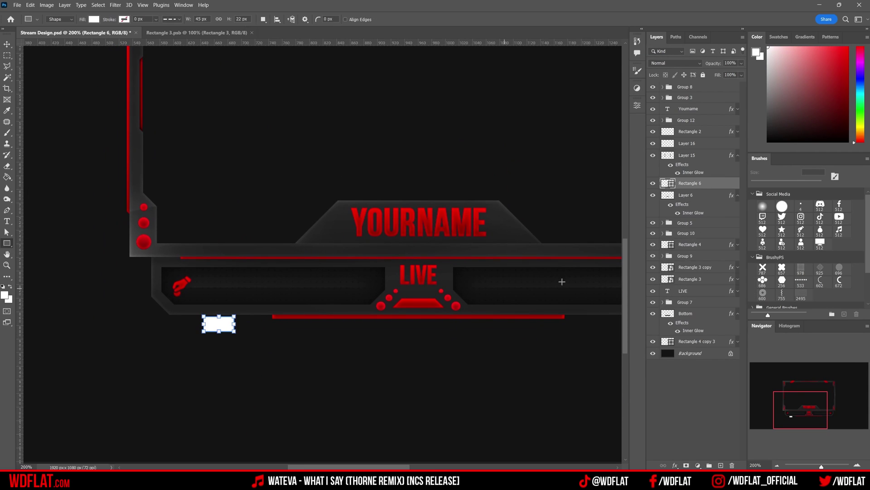
{"action": "key", "text": "v"}
{"action": "right_click", "coordinate": [707, 167]}
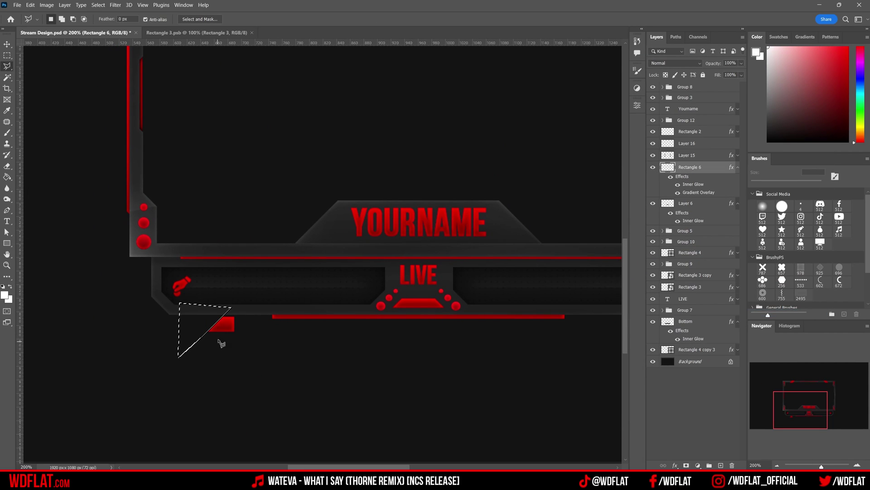
- Fill a Polygonal Lasso triangle red on a new layer beside the rectangle
{"action": "key", "text": "l"}
{"action": "key", "text": "ctrl+plus"}
{"action": "key", "text": "ctrl+plus"}
{"action": "left_click", "coordinate": [270, 317]}
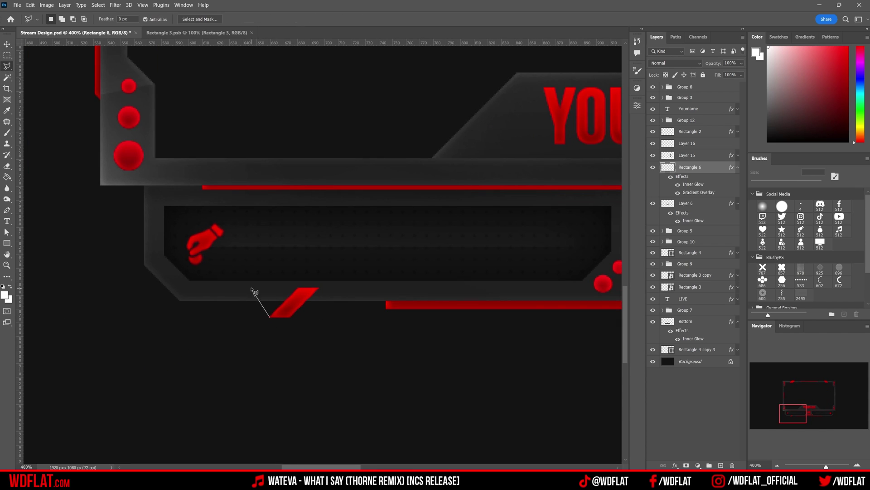
{"action": "key", "text": "ctrl+shift+n"}
{"action": "left_click", "coordinate": [501, 252]}
{"action": "key", "text": "alt+BackSpace"}
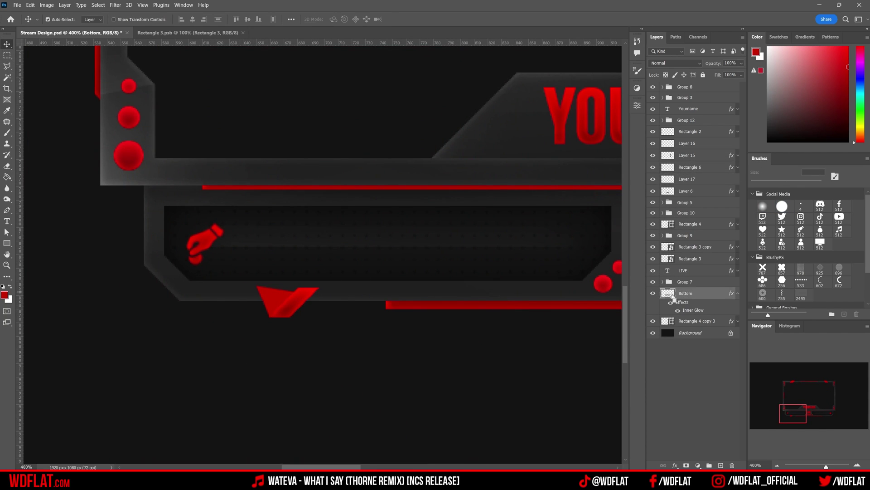
{"action": "key", "text": "ctrl+d"}
- Clip a new shading layer to the red triangle and brush in shading
{"action": "key", "text": "v"}
{"action": "key", "text": "ctrl+shift+alt+n"}
{"action": "key", "text": "ctrl+alt+g"}
{"action": "key", "text": "b"}
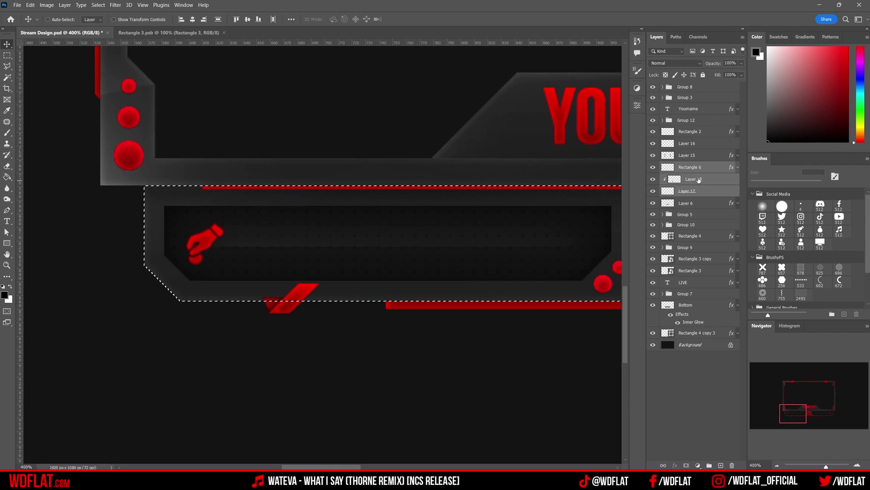
{"action": "key", "text": "ctrl+d"}
- Trim the slanted stripe by deleting a marked section of it
{"action": "left_click", "coordinate": [689, 167]}
{"action": "key", "text": "m"}
{"action": "left_click_drag", "start_coordinate": [287, 242], "coordinate": [342, 287]}
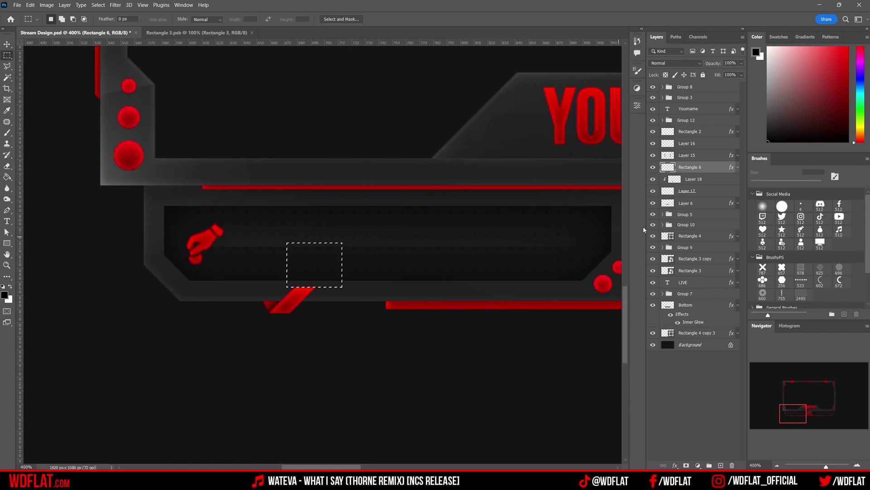
{"action": "key", "text": "ctrl+d"}
{"action": "key", "text": "v"}
- Group the stripe pieces, duplicate the group and move both higher in the layer stack
{"action": "key", "text": "ctrl+0"}
{"action": "key", "text": "ctrl+g"}
{"action": "key", "text": "ctrl+j"}
{"action": "key", "text": "ctrl+plus"}
{"action": "key", "text": "ctrl+plus"}
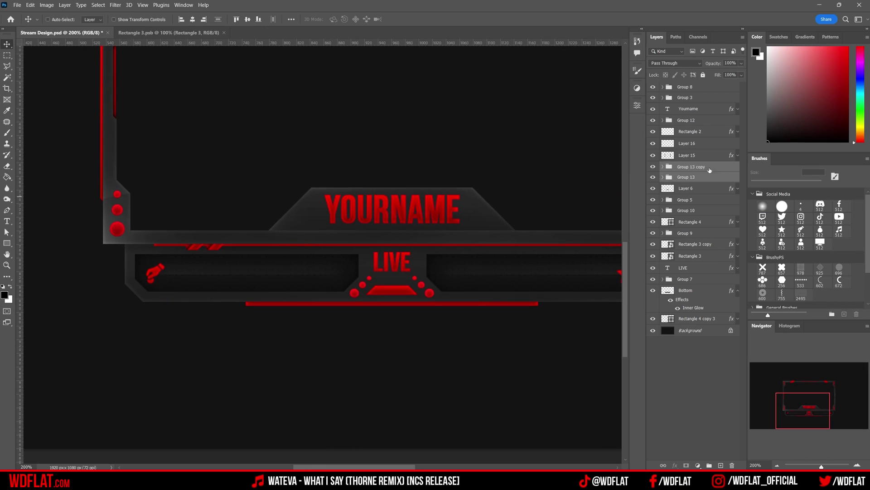
{"action": "left_click_drag", "start_coordinate": [710, 170], "coordinate": [698, 103]}
- Slide the stripe copy to the right side of LIVE, combine both groups and save
{"action": "key", "text": "ctrl+plus"}
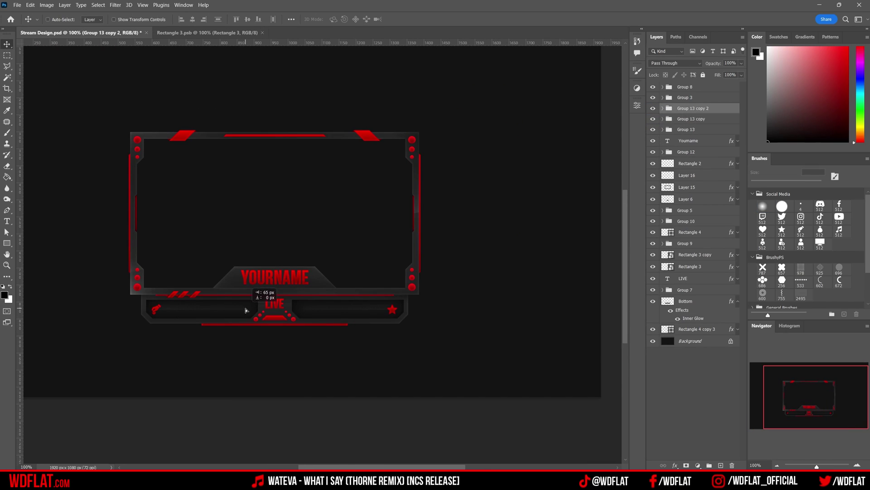
{"action": "left_click_drag", "start_coordinate": [240, 279], "coordinate": [417, 244]}
{"action": "key", "text": "ctrl+g"}
{"action": "key", "text": "ctrl+s"}
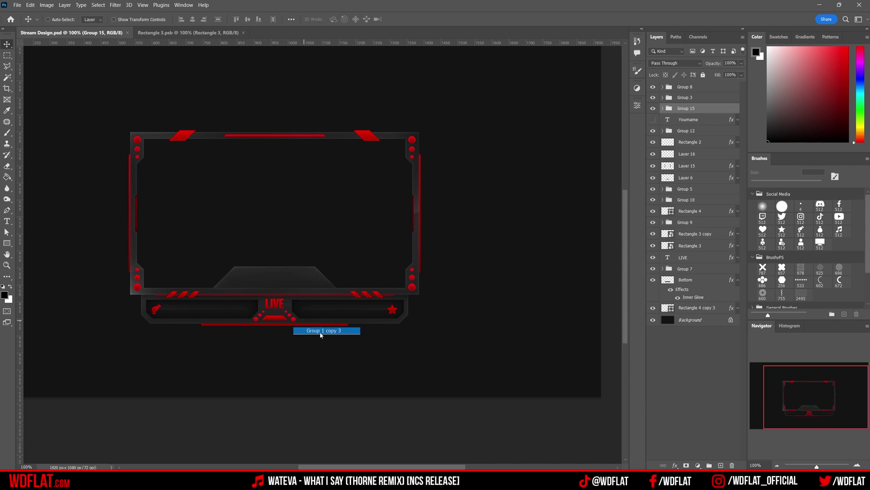
- Copy the red dots onto the nameplate and move a stripe copy above the bottom bar
{"action": "left_click_drag", "start_coordinate": [321, 335], "coordinate": [349, 226]}
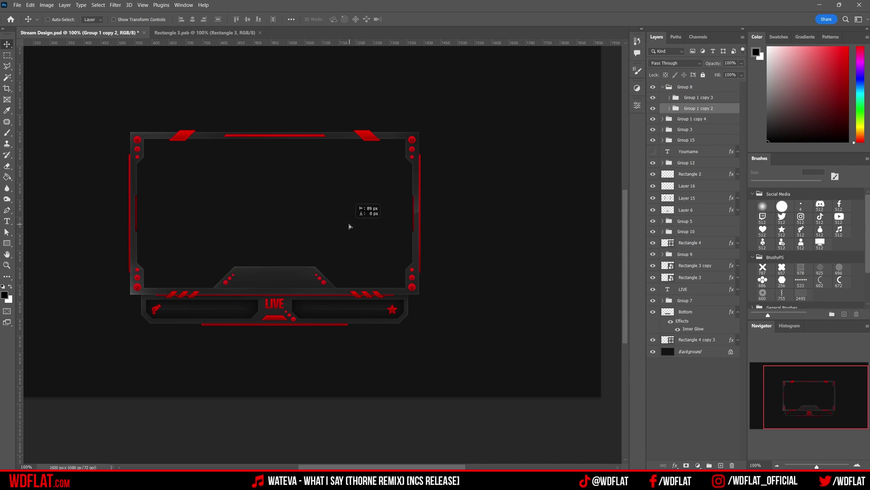
{"action": "left_click", "coordinate": [685, 86]}
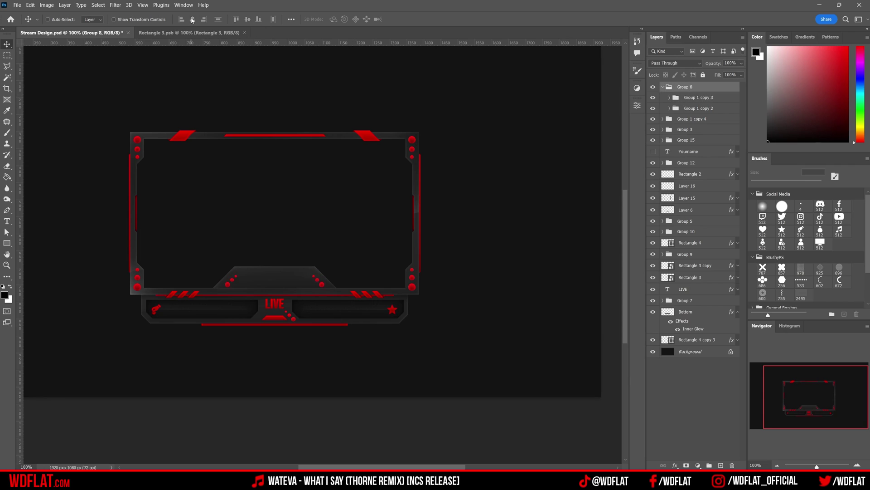
{"action": "left_click_drag", "start_coordinate": [361, 301], "coordinate": [361, 220]}
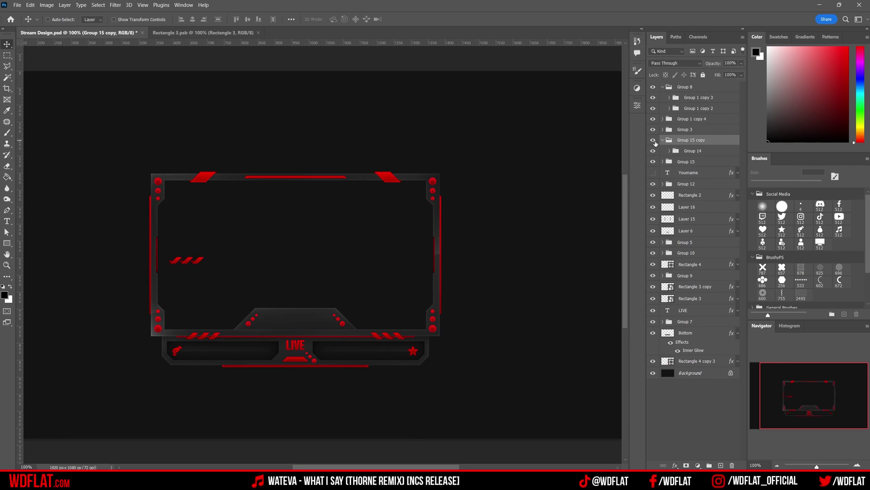
{"action": "key", "text": "Return"}
- Position the stripe copy beside the nameplate dots, shifting a cut piece right and merging it back
{"action": "key", "text": "ctrl+plus"}
{"action": "key", "text": "ctrl+plus"}
{"action": "left_click_drag", "start_coordinate": [340, 290], "coordinate": [202, 328]}
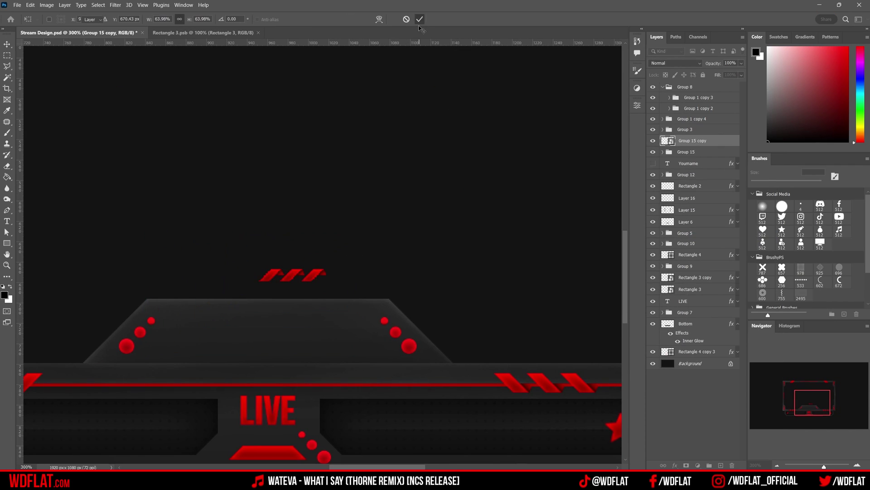
{"action": "key", "text": "ctrl+j"}
{"action": "key", "text": "v"}
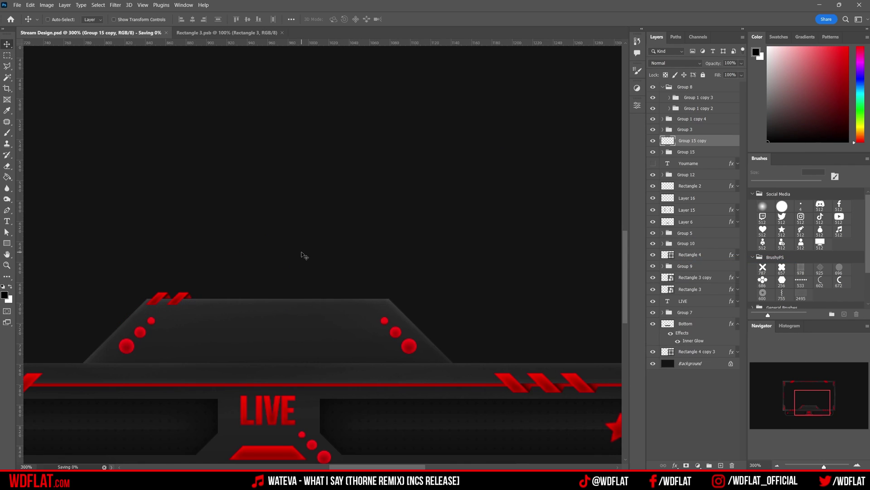
{"action": "left_click_drag", "start_coordinate": [301, 253], "coordinate": [454, 264]}
{"action": "key", "text": "ctrl+e"}
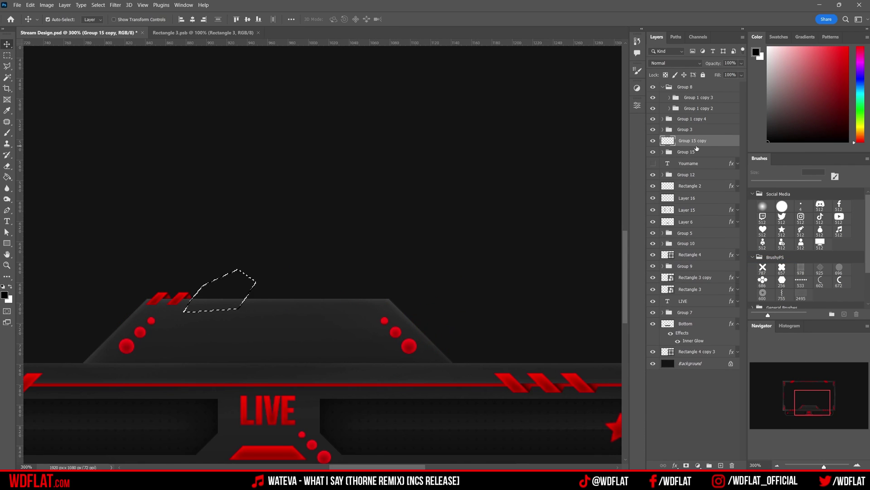
- Delete the extra stripe copy, leaving only the red dot clusters on the nameplate
{"action": "key", "text": "ctrl+t"}
{"action": "key", "text": "Return"}
{"action": "key", "text": "ctrl+minus"}
{"action": "key", "text": "ctrl+minus"}
{"action": "key", "text": "ctrl+plus"}
{"action": "key", "text": "ctrl+plus"}
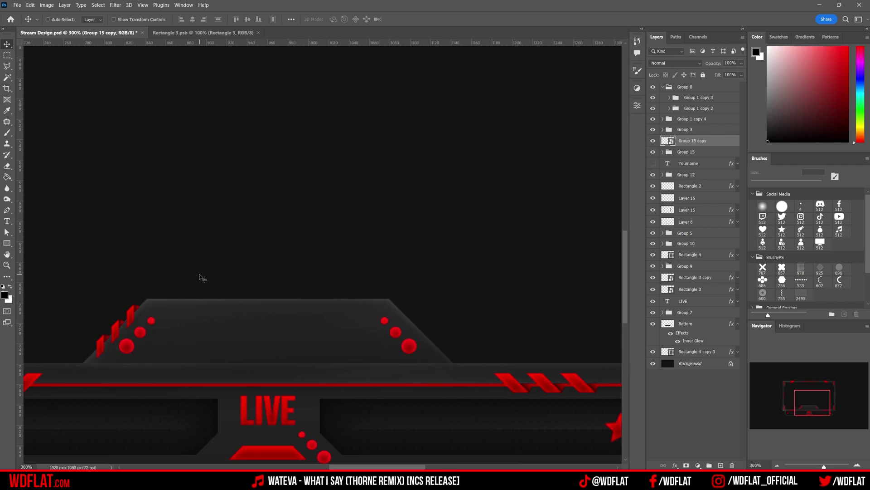
{"action": "key", "text": "ctrl+plus"}
{"action": "key", "text": "Delete"}
{"action": "scroll", "coordinate": [443, 181], "scroll_direction": "left", "scroll_amount": 4}
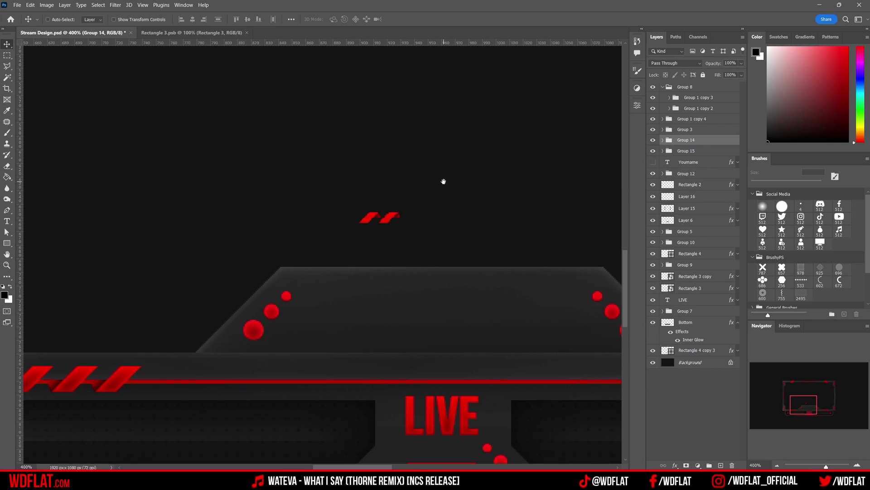